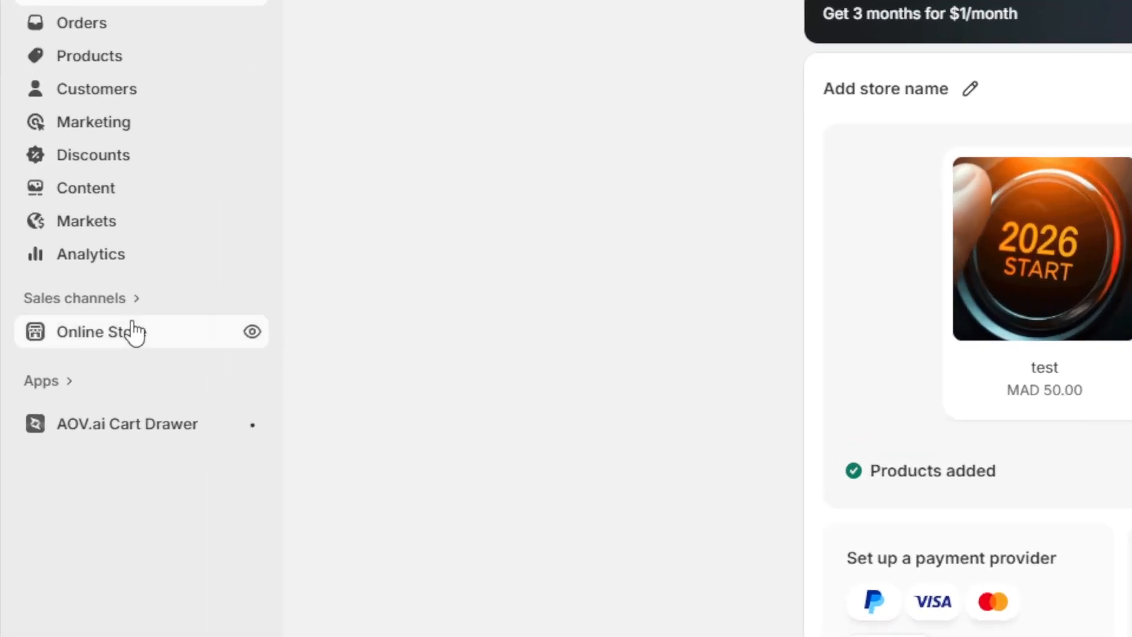
- Open the Dawn theme for editing, look through its theme settings, and return to the themes page
left_click(69, 269)
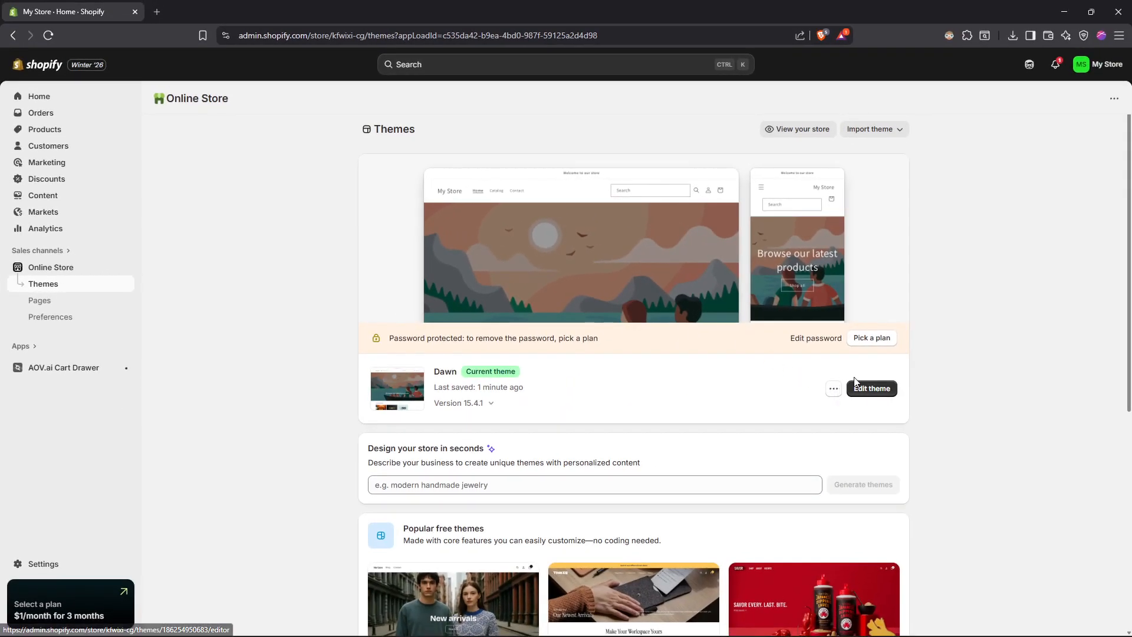
left_click(856, 387)
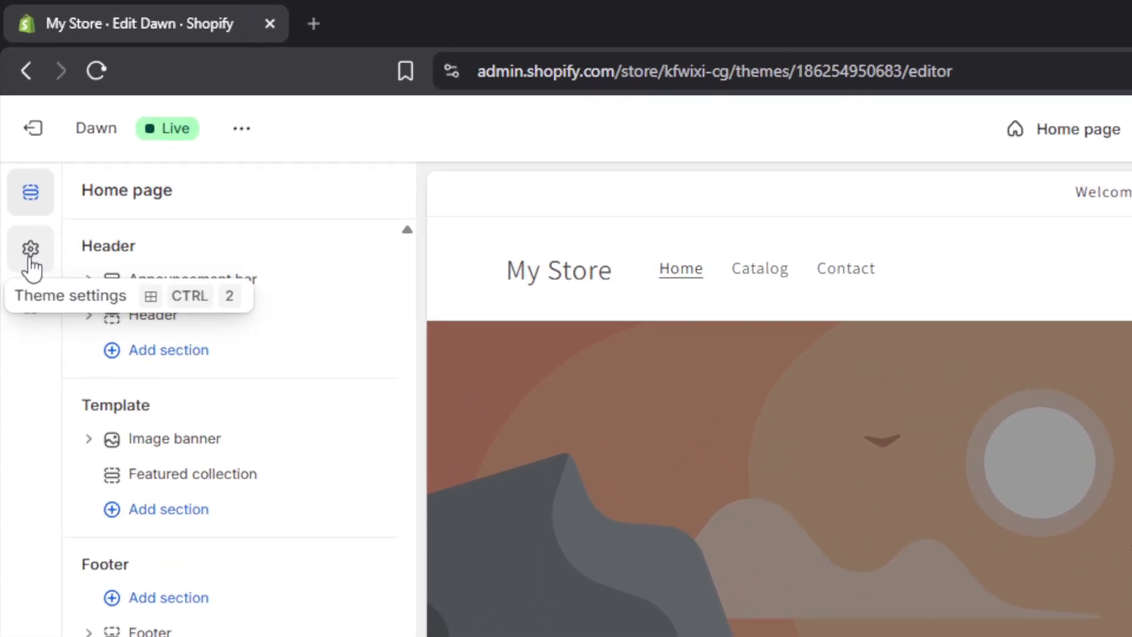
left_click(30, 260)
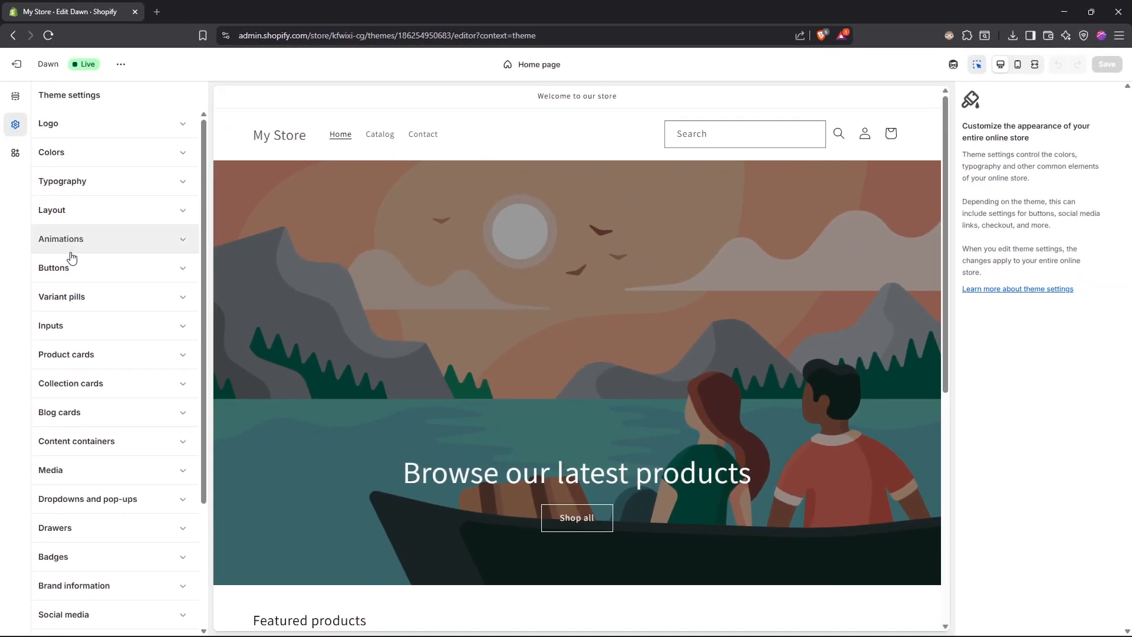
scroll(65, 252, "down", 3)
scroll(62, 250, "up", 3)
left_click(16, 64)
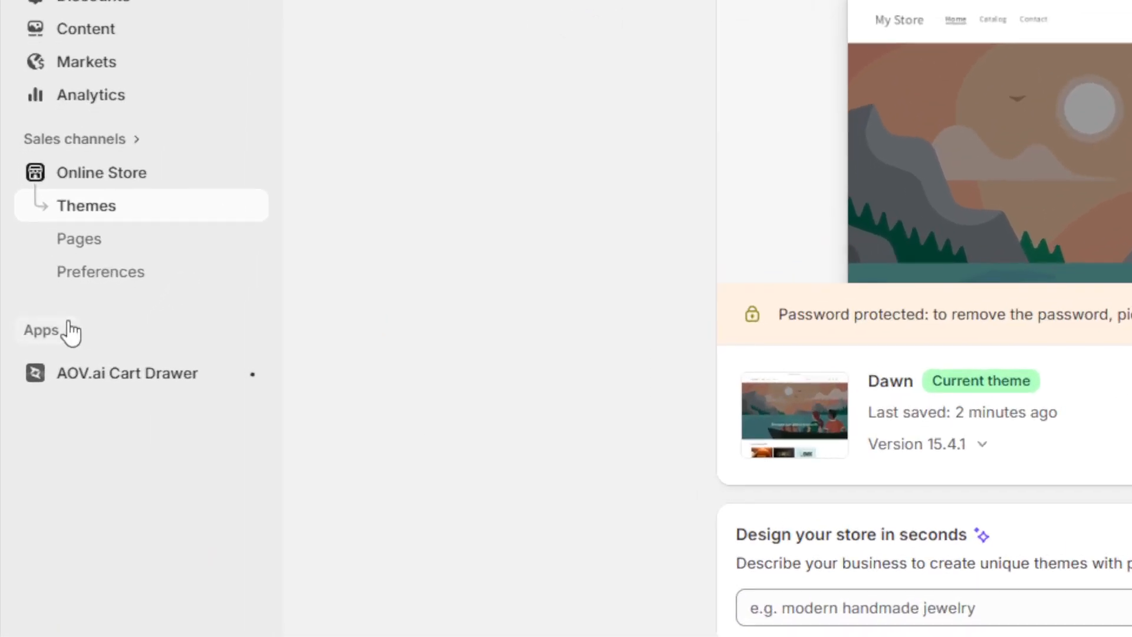
- Open the Shopify App Store from the recommended apps and search it for "size chart"
left_click(35, 346)
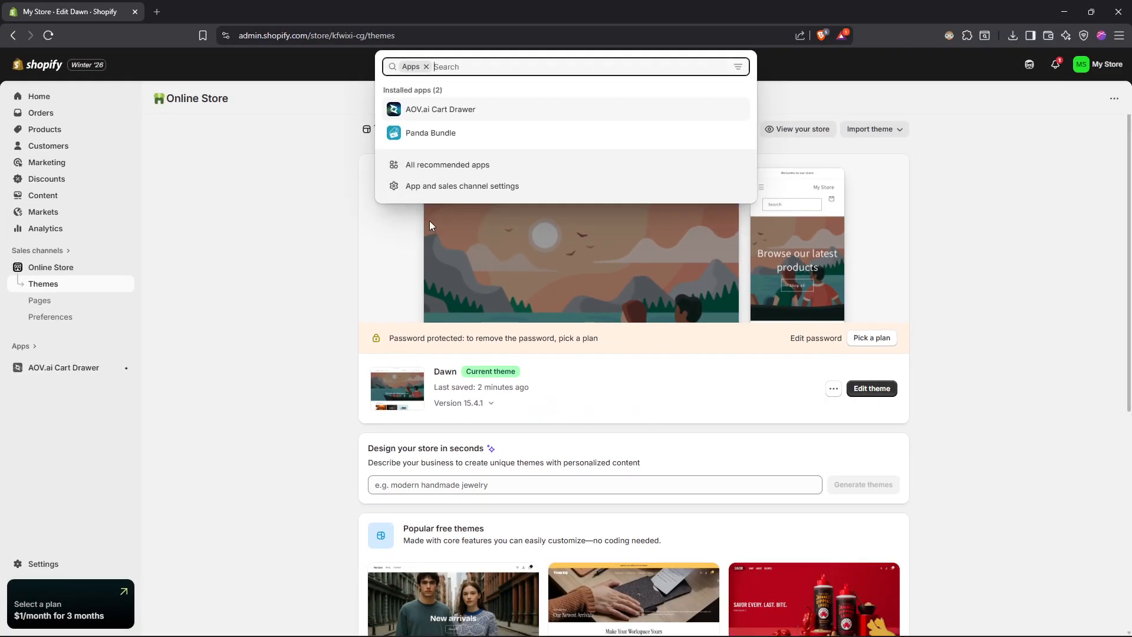
left_click(444, 168)
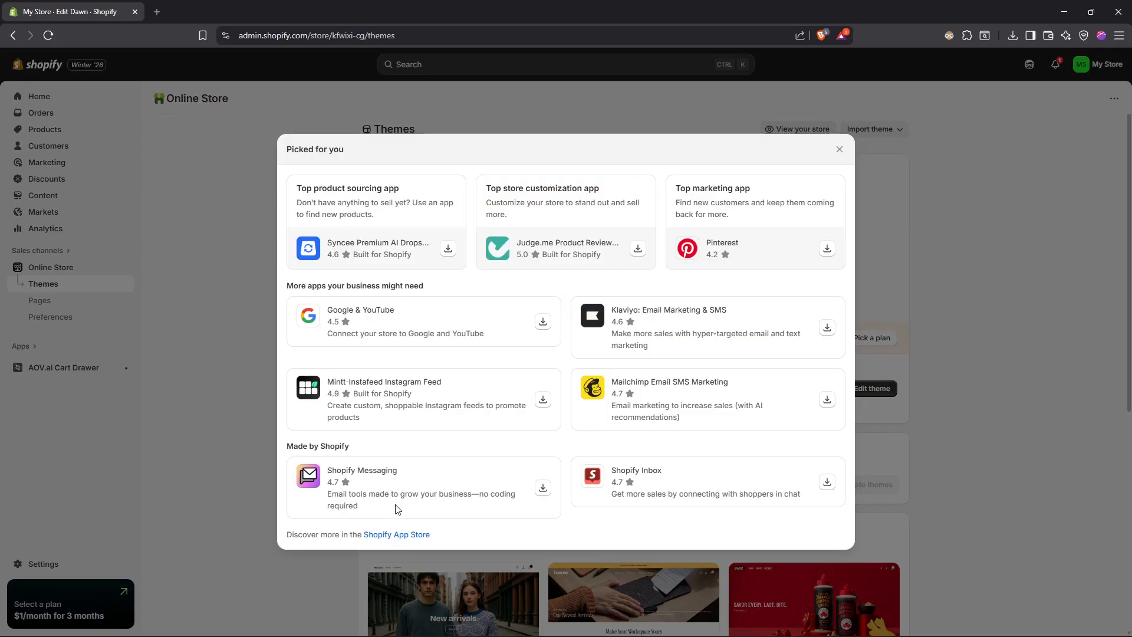
left_click(390, 543)
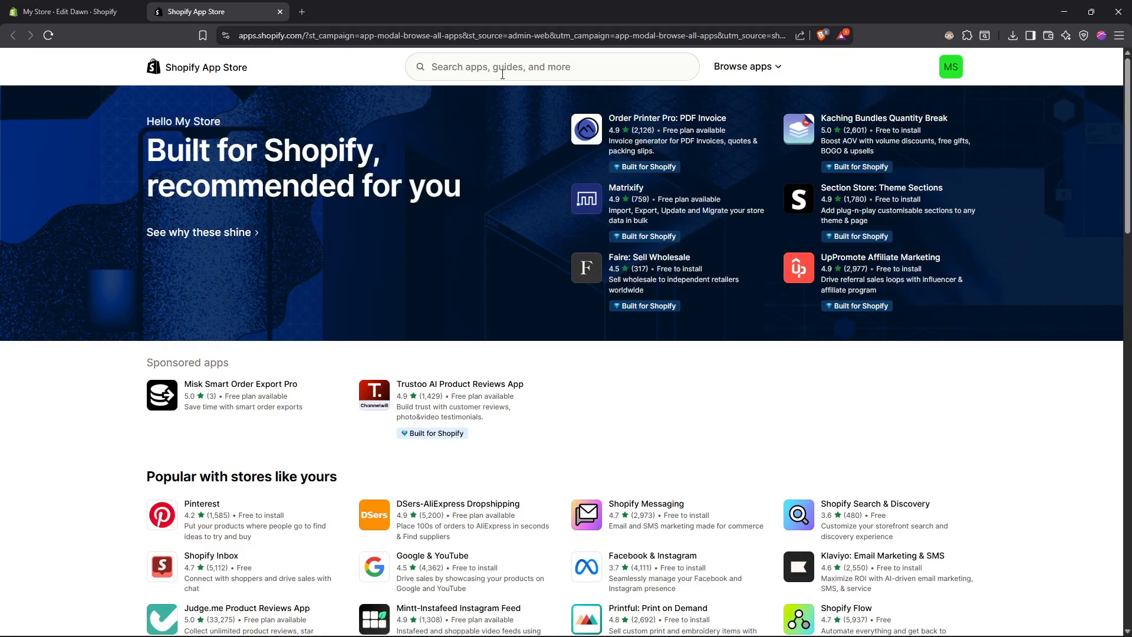
left_click(502, 74)
type("size char")
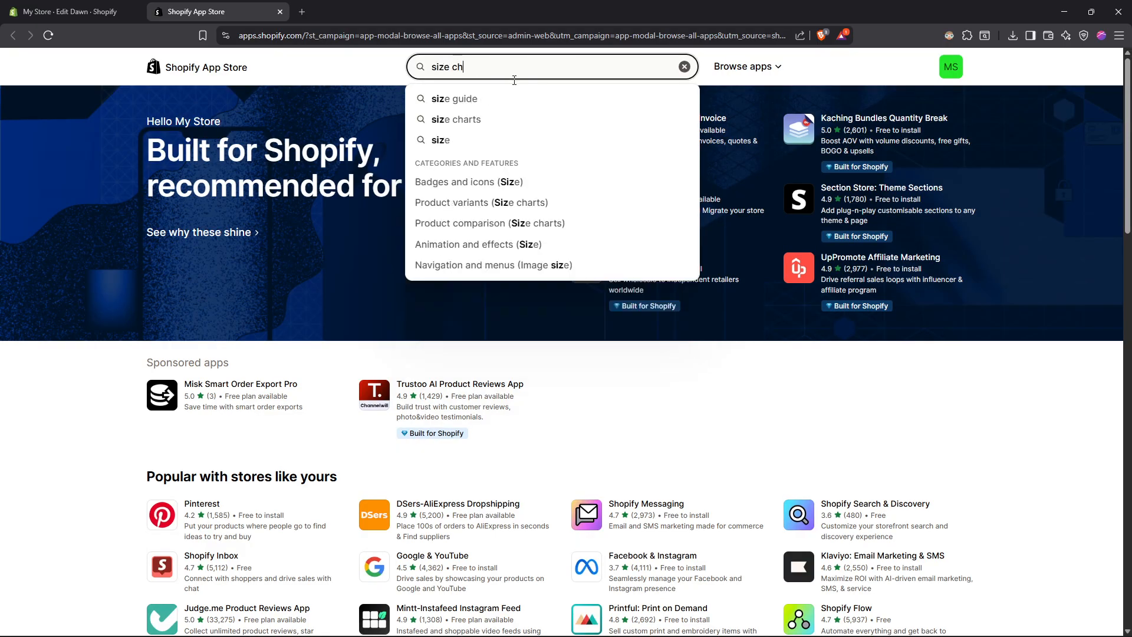
type("t")
key("Return")
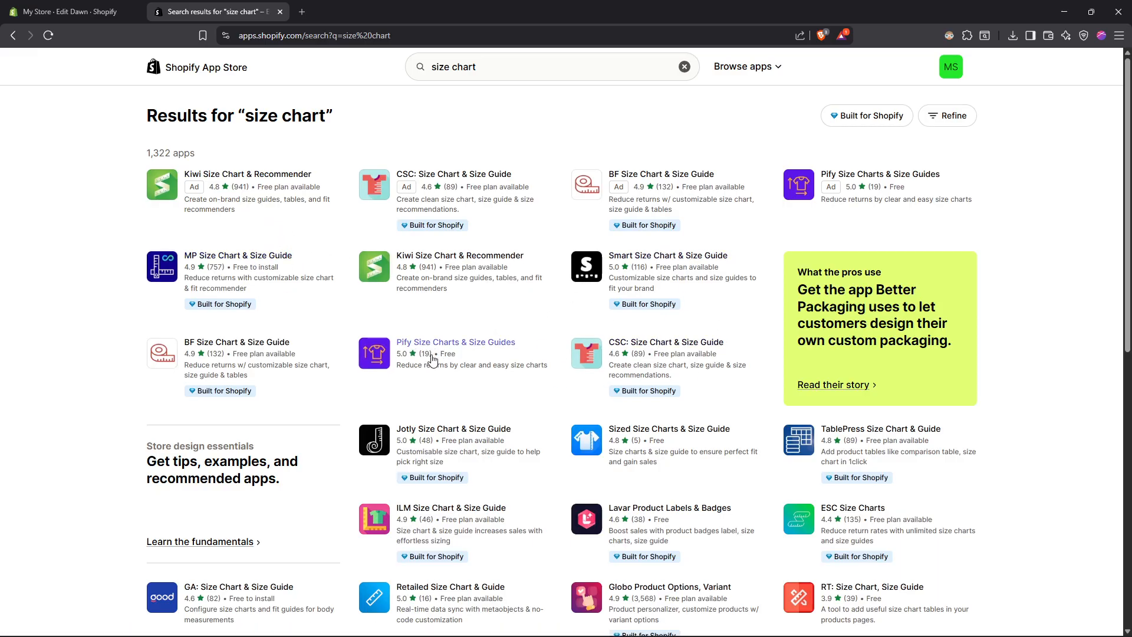
- Open the MP Size Chart & Size Guide, Kiwi Size Chart & Recommender and Smart Size Chart & Size Guide listings in separate tabs
middle_click(270, 260)
middle_click(460, 256)
middle_click(632, 255)
- Review the pricing plans of MP Size Chart & Size Guide and install the app on the store
left_click(361, 12)
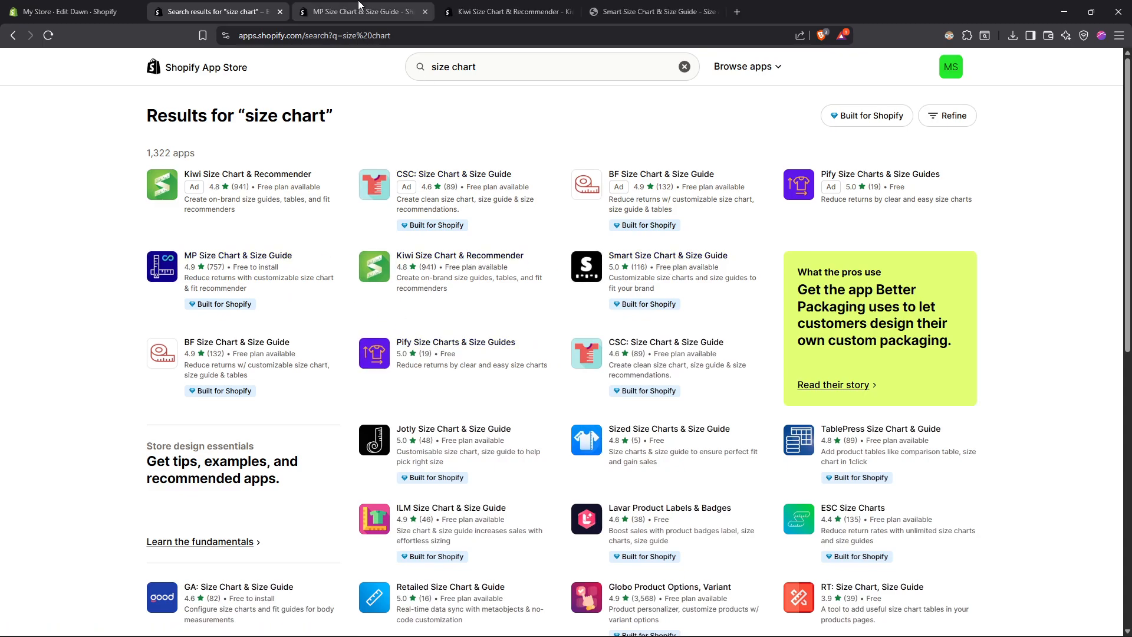
scroll(448, 295, "down", 8)
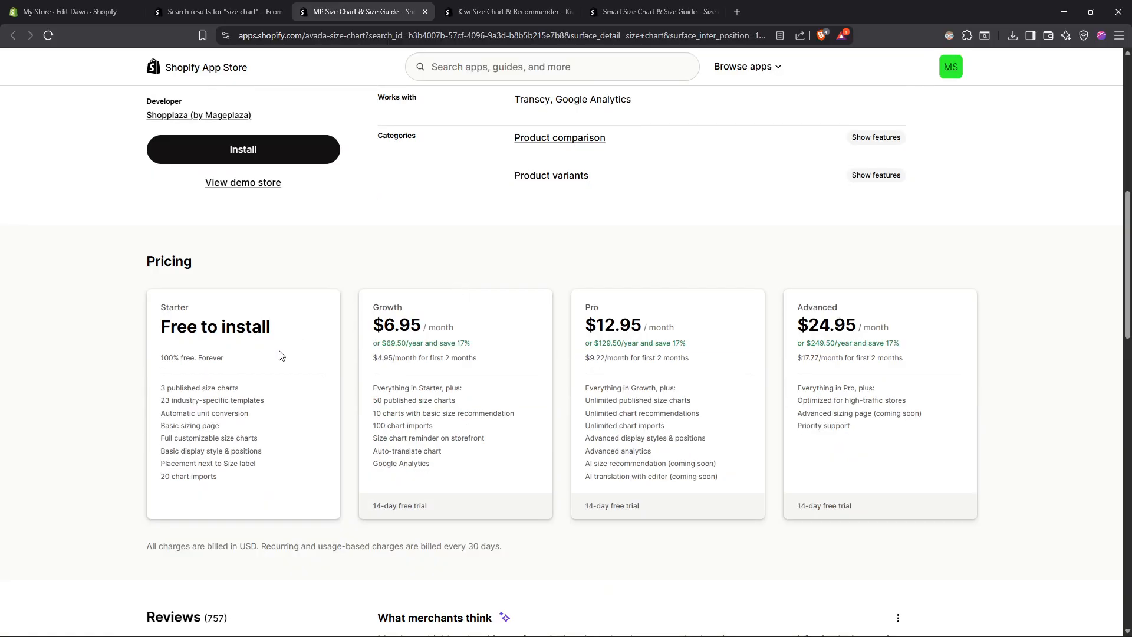
scroll(280, 354, "up", 2)
scroll(280, 357, "up", 2)
scroll(274, 464, "down", 3)
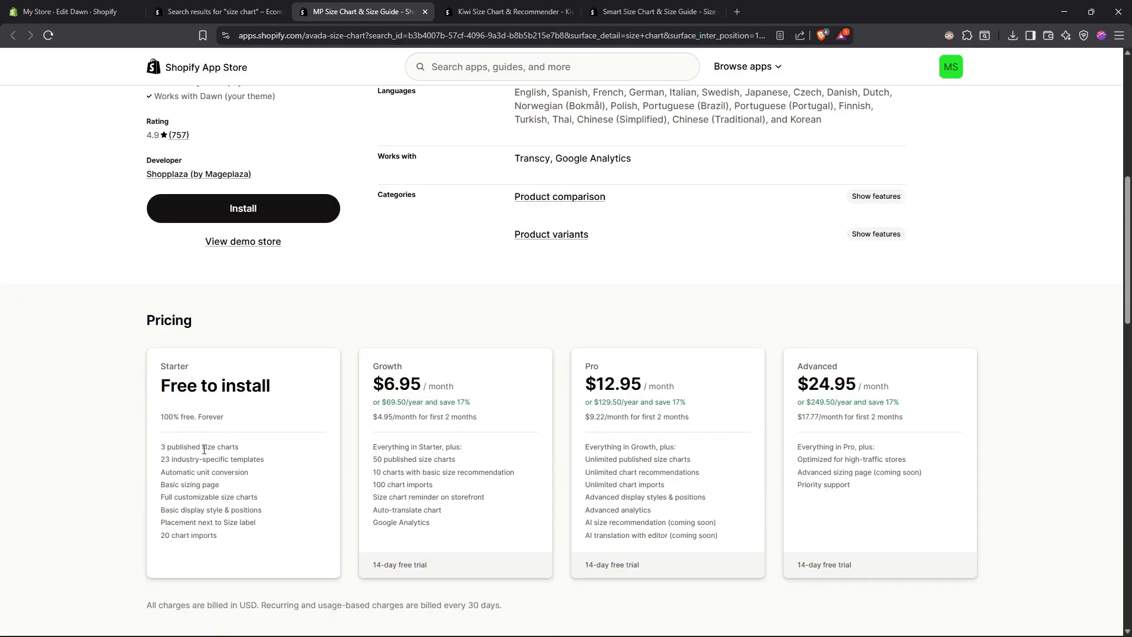
left_click_drag(226, 424, 162, 416)
left_click(163, 417)
left_click(277, 215)
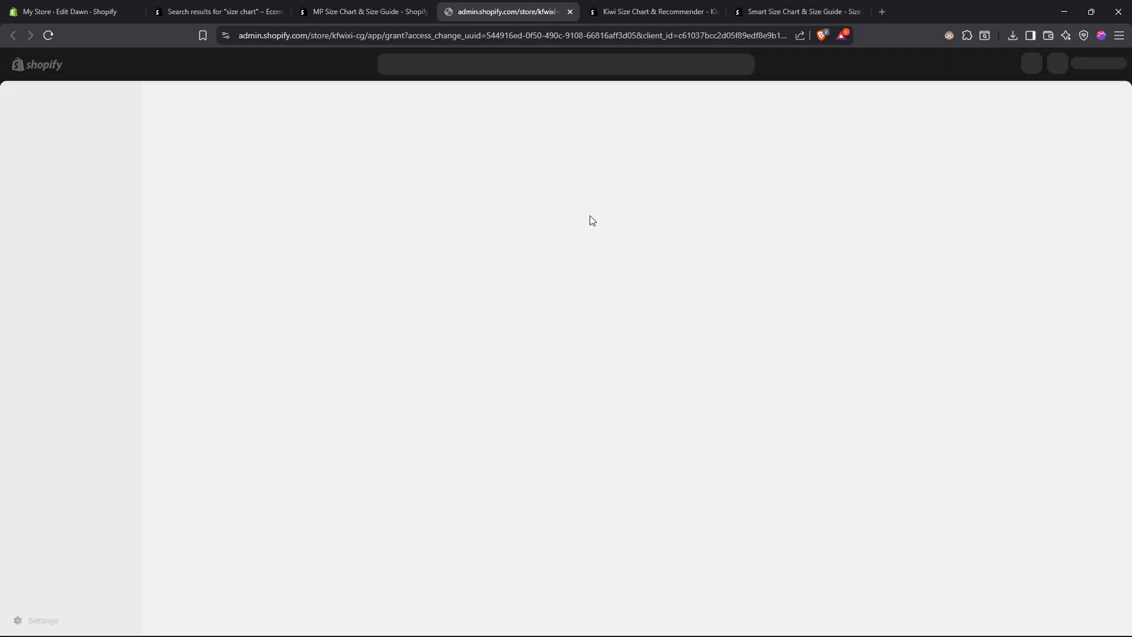
left_click(791, 355)
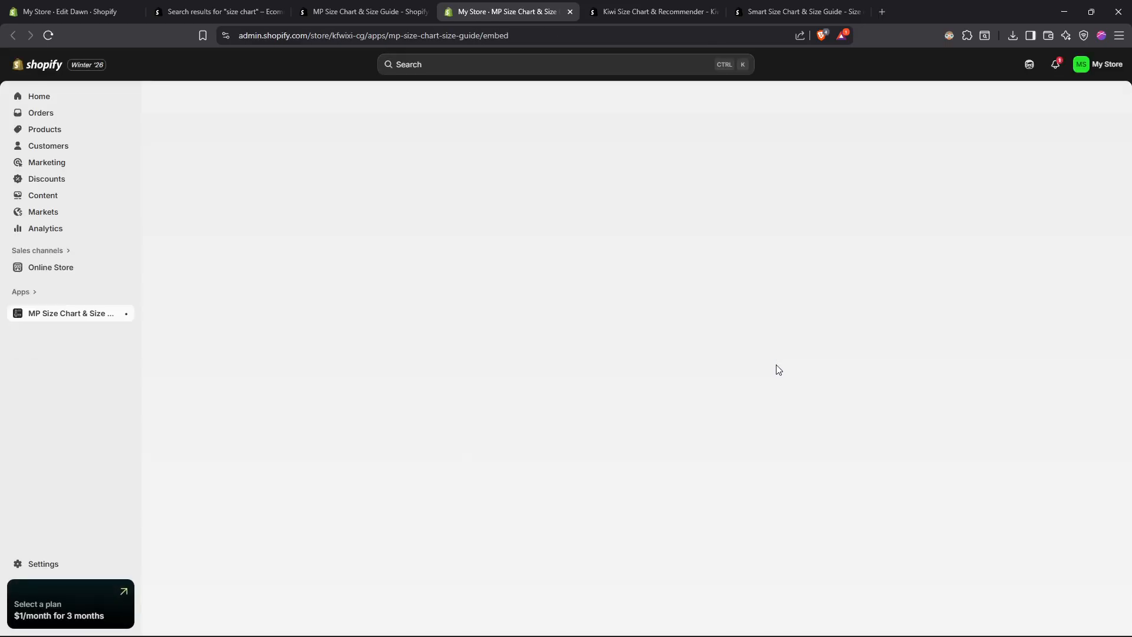
- Check the pricing plans of the Kiwi and Smart Size Chart apps and close both listings
left_click(672, 12)
scroll(356, 309, "down", 8)
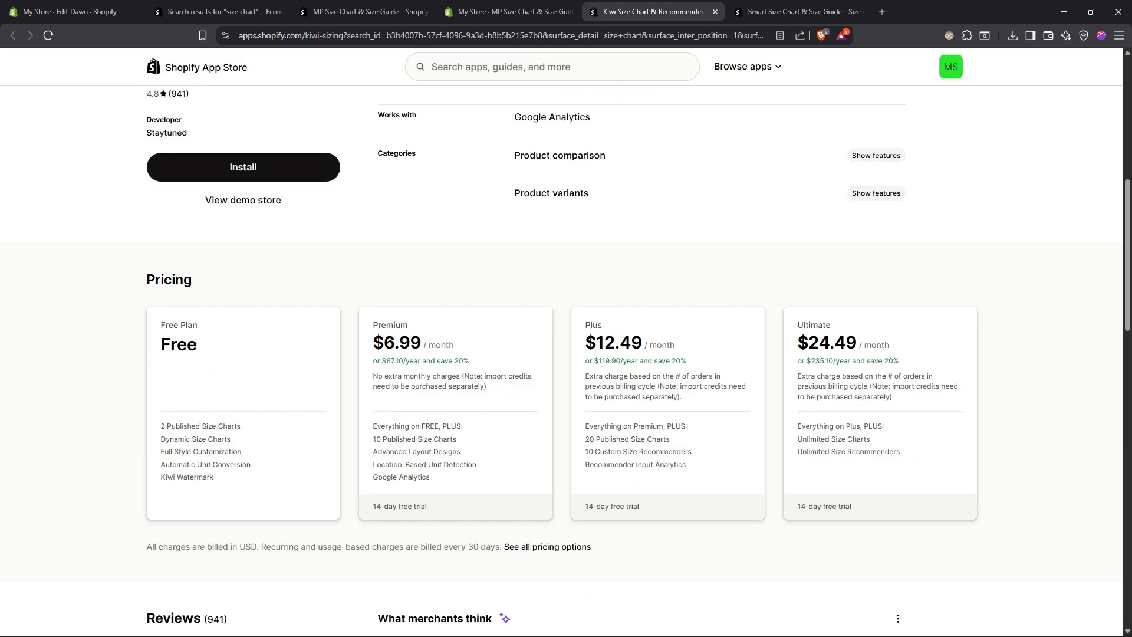
key("ctrl+w")
scroll(263, 407, "down", 9)
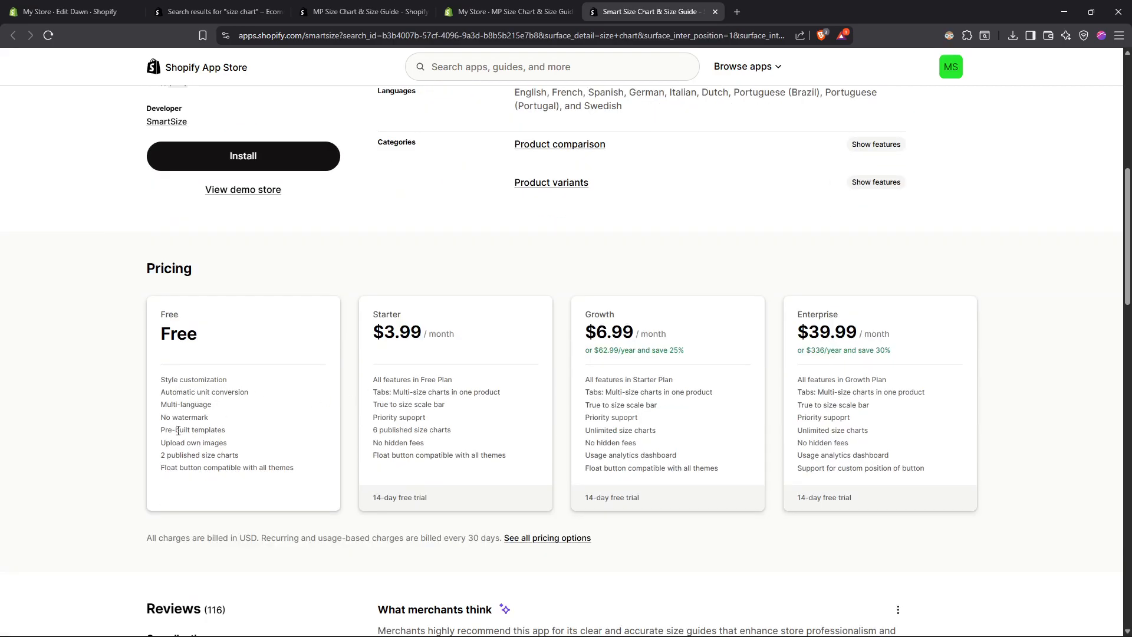
key("ctrl+w")
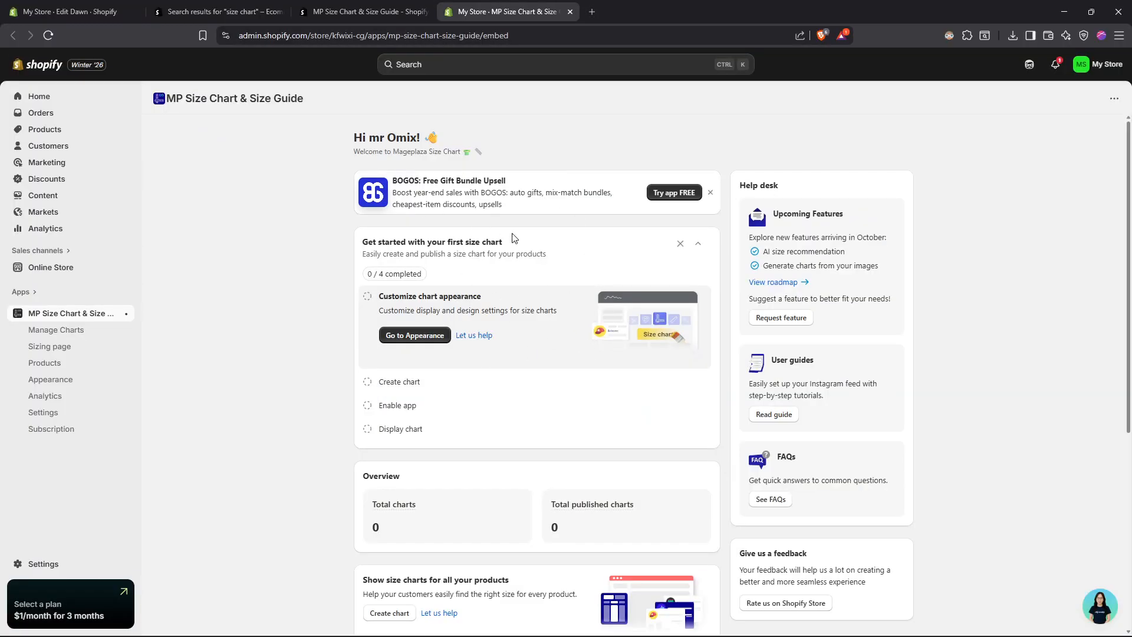
- Enable the Mageplaza Size Chart app embed in the Dawn theme, save the theme, and refresh the app's activation status
left_click(407, 335)
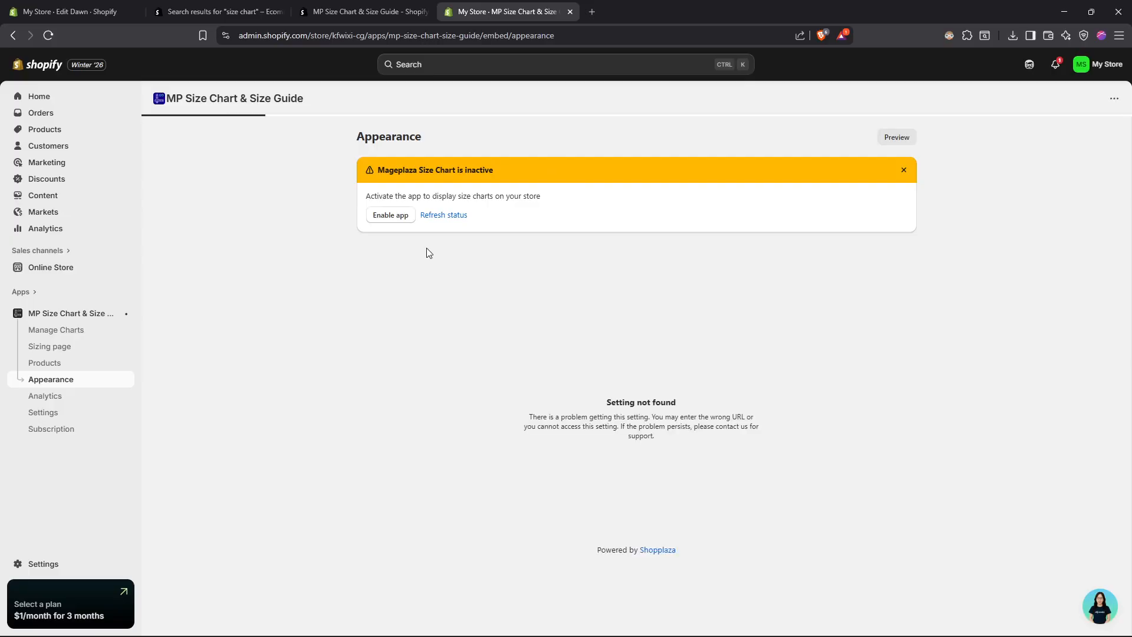
left_click(382, 217)
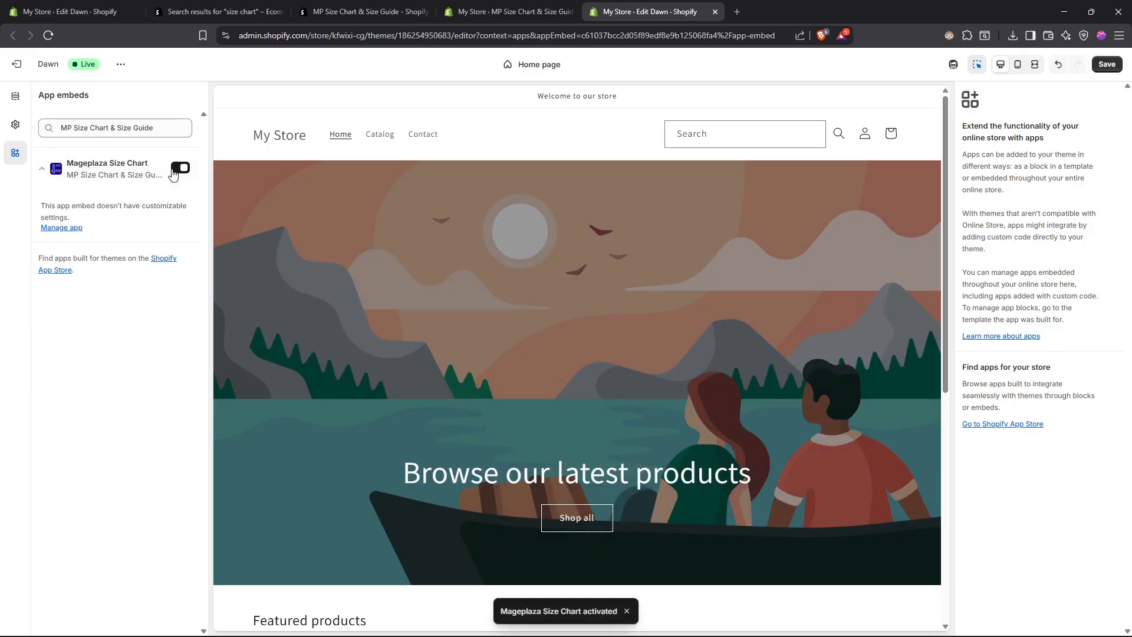
left_click(1107, 64)
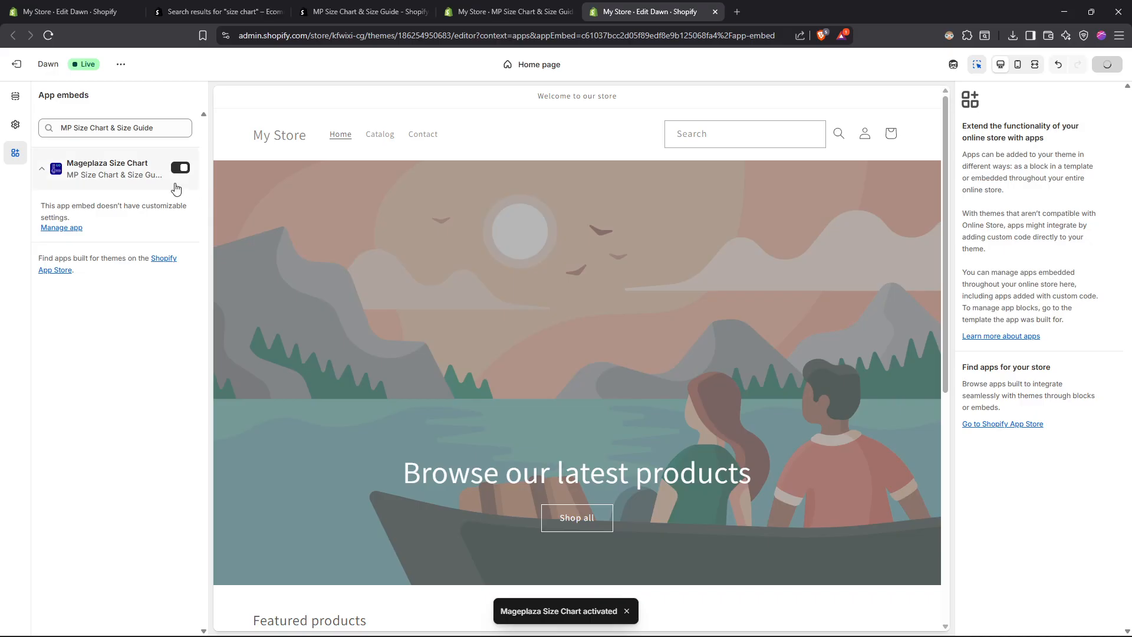
left_click(521, 12)
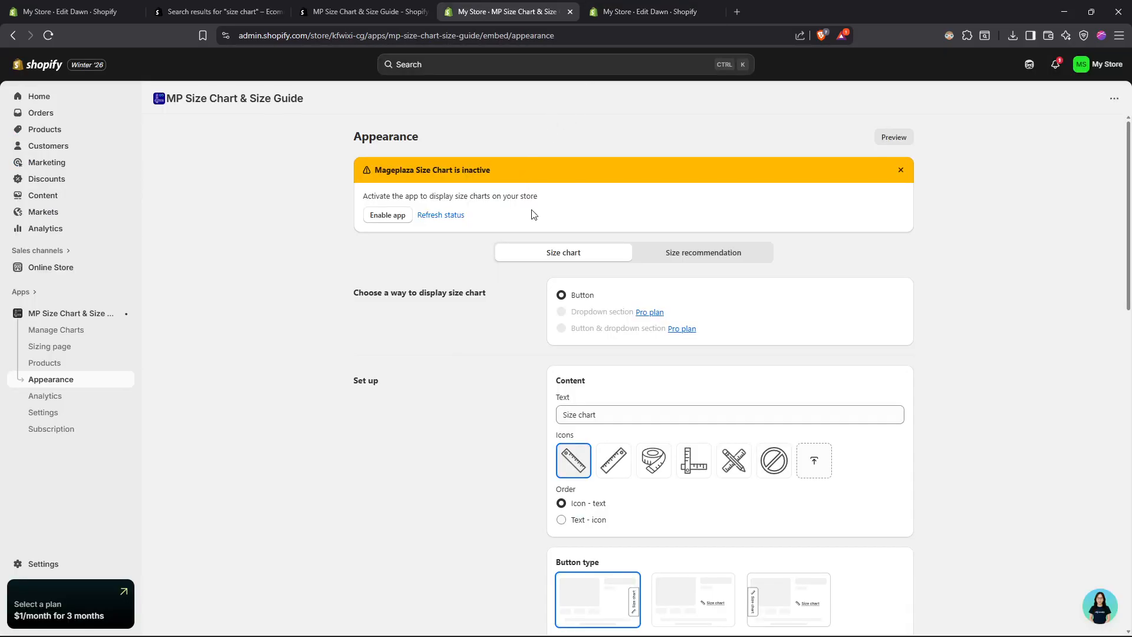
left_click(441, 216)
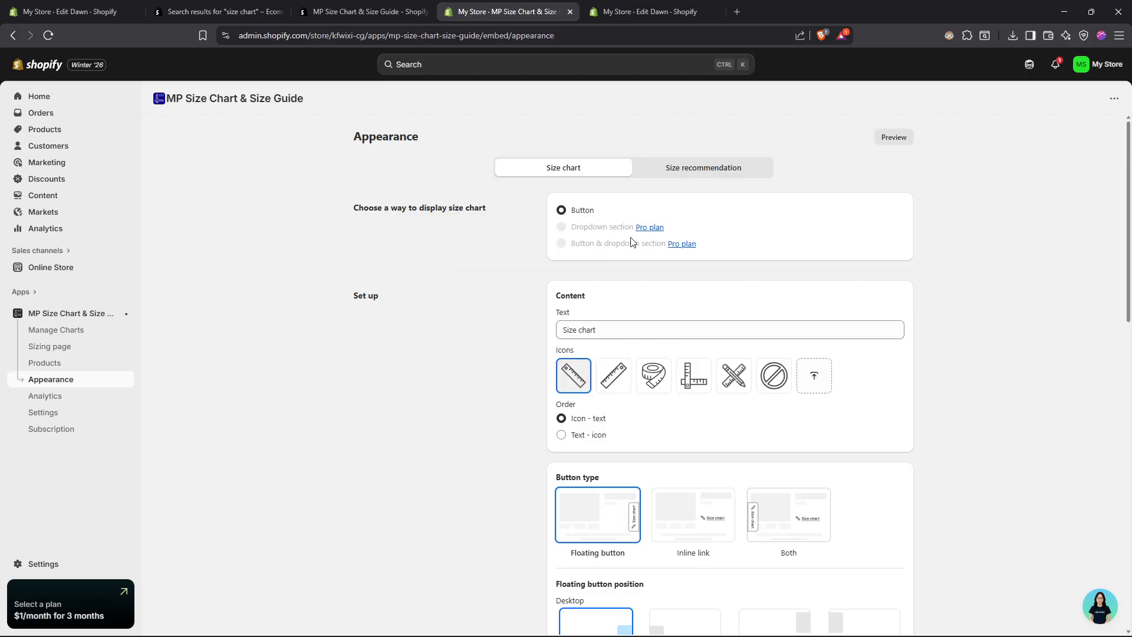
- Examine the size chart appearance settings, including icons, button type, floating button position, popup position and measurement format
scroll(590, 327, "down", 1)
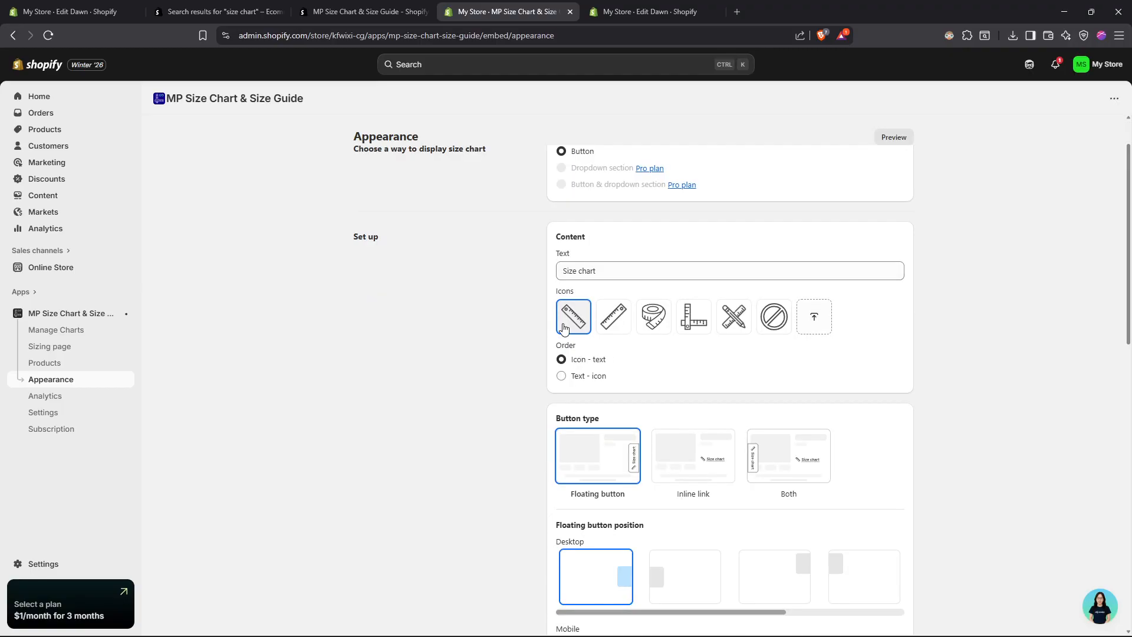
scroll(590, 318, "down", 3)
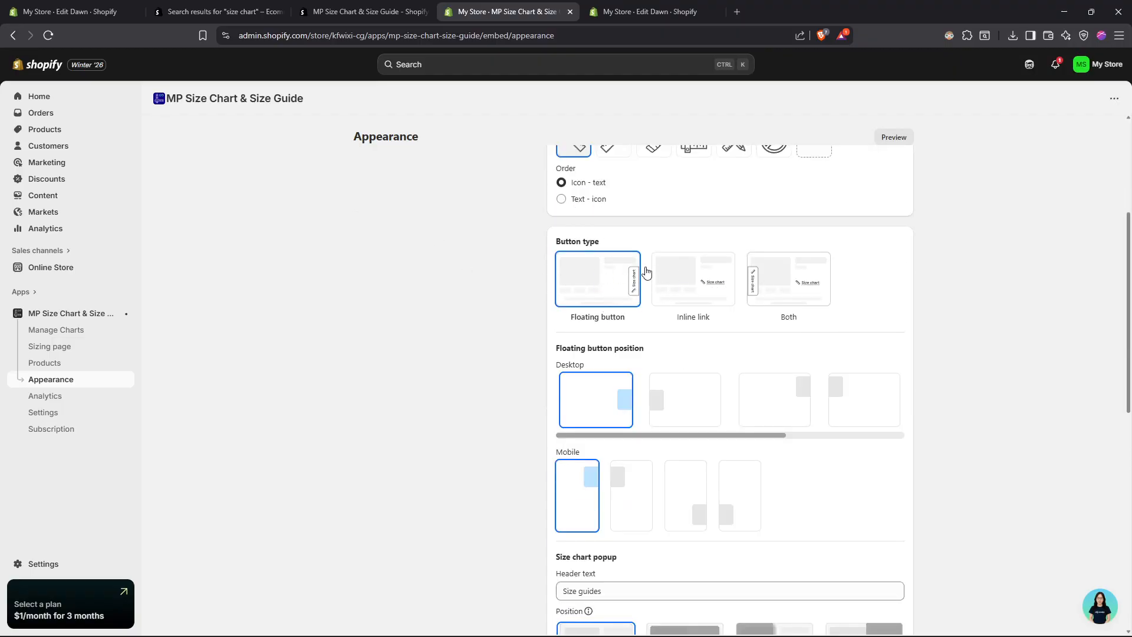
scroll(720, 289, "down", 1)
scroll(652, 345, "down", 1)
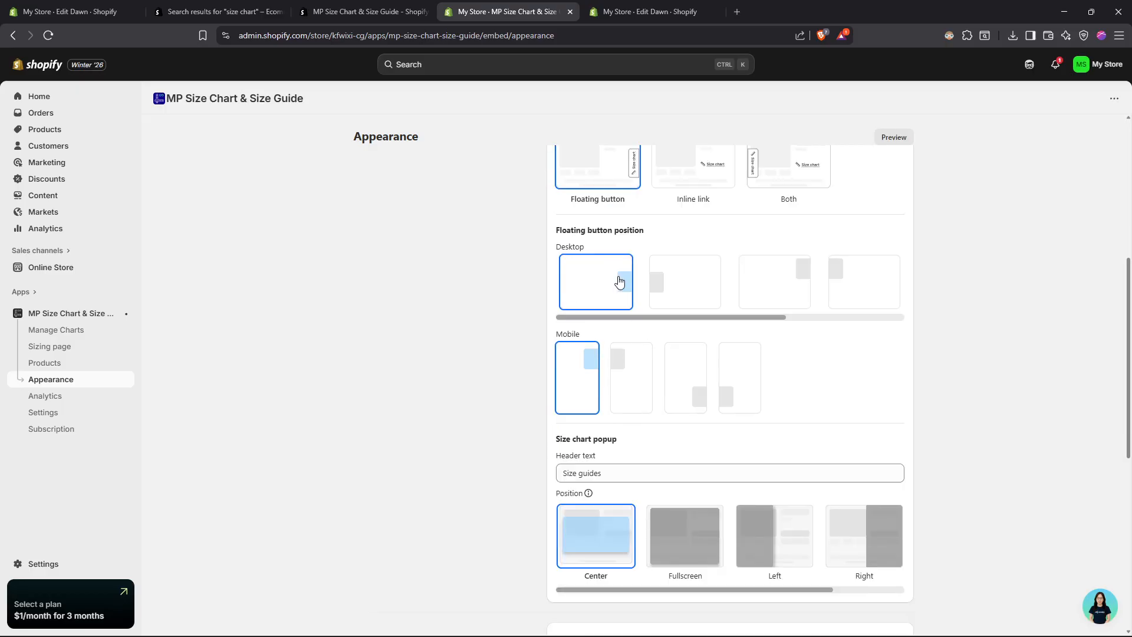
scroll(607, 342, "down", 3)
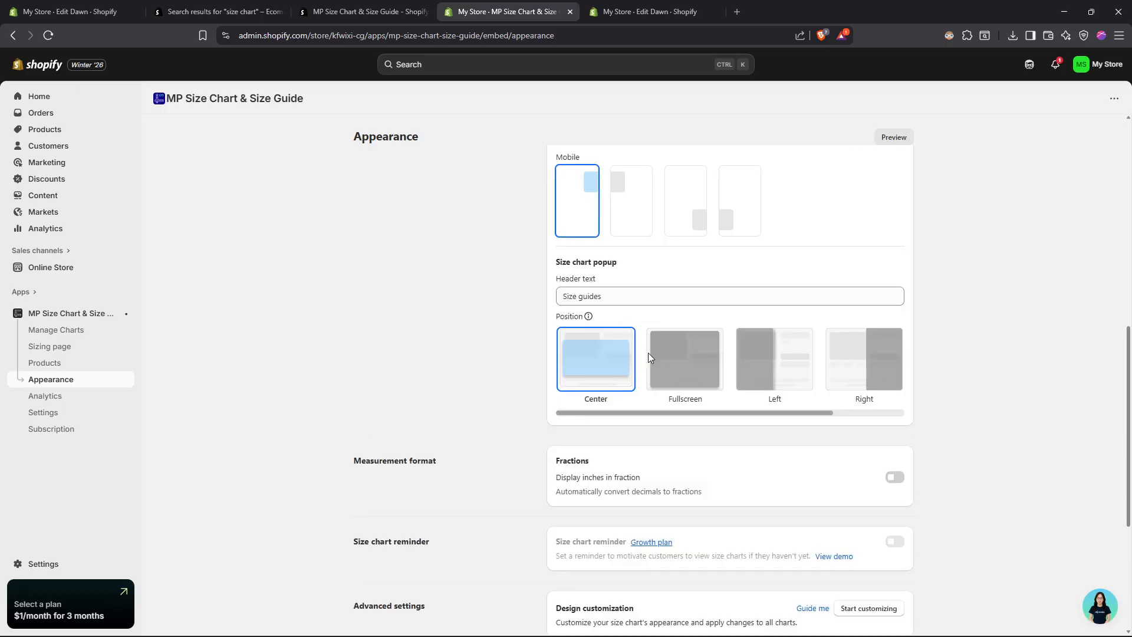
scroll(637, 336, "down", 5)
scroll(637, 338, "up", 15)
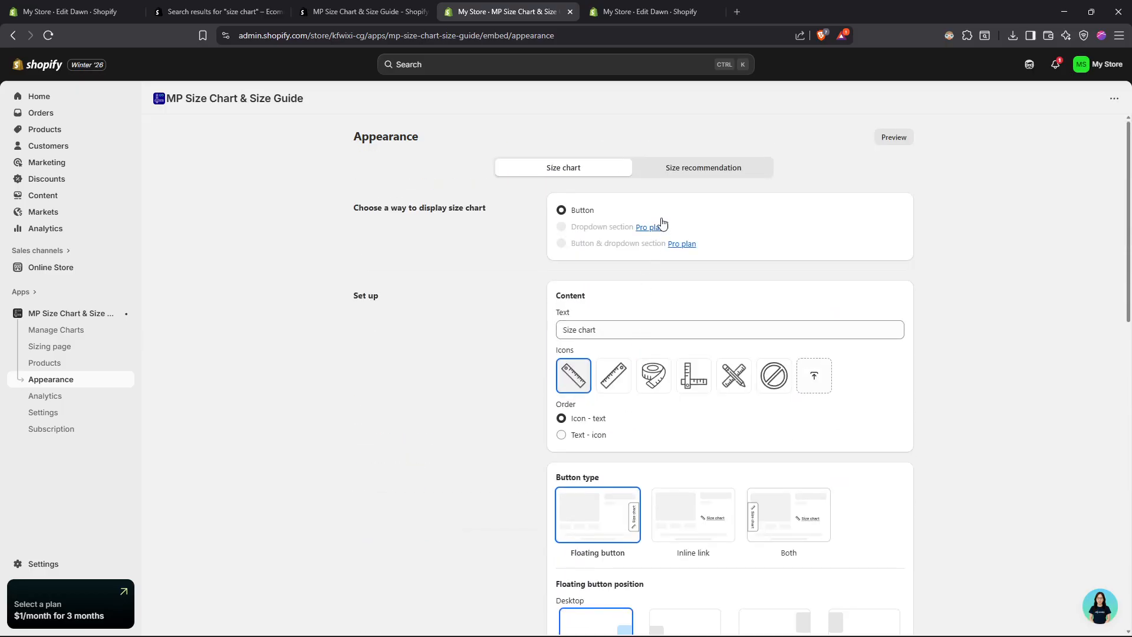
- Preview the size chart button's appearance for mobile and desktop, and skim the appearance settings again
left_click(885, 139)
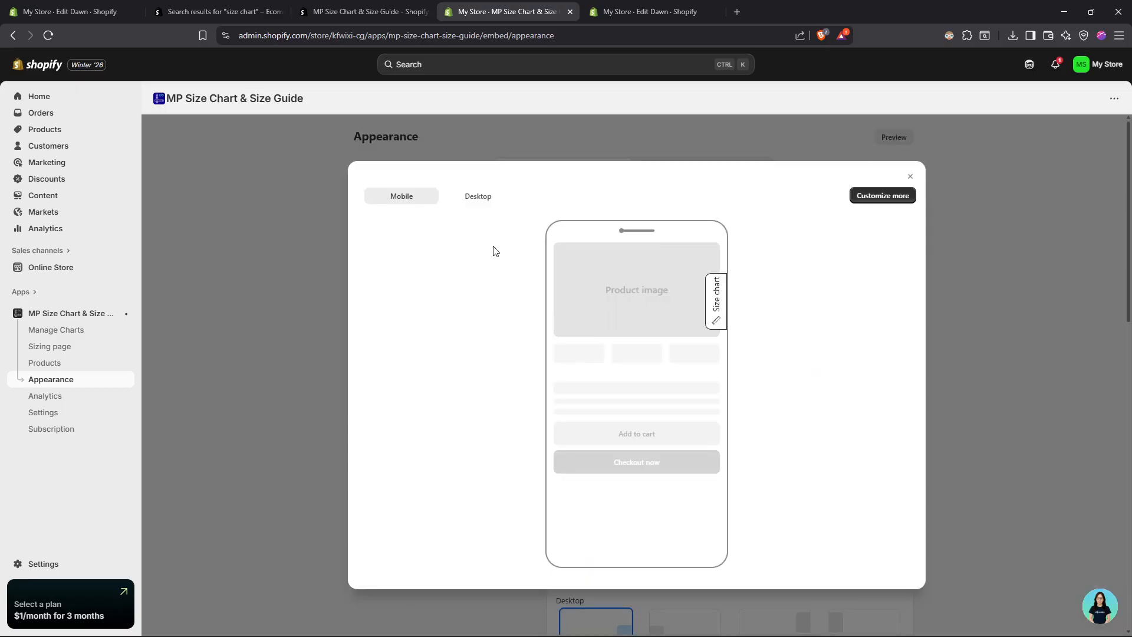
left_click(476, 198)
left_click(406, 236)
left_click(910, 177)
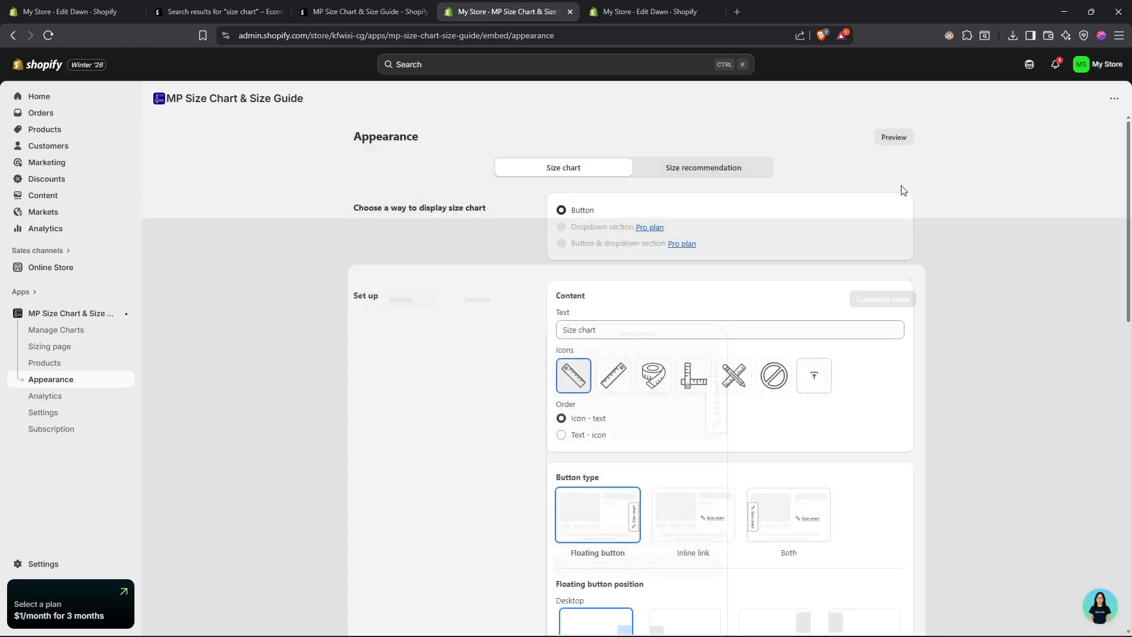
scroll(778, 265, "down", 15)
scroll(773, 274, "up", 15)
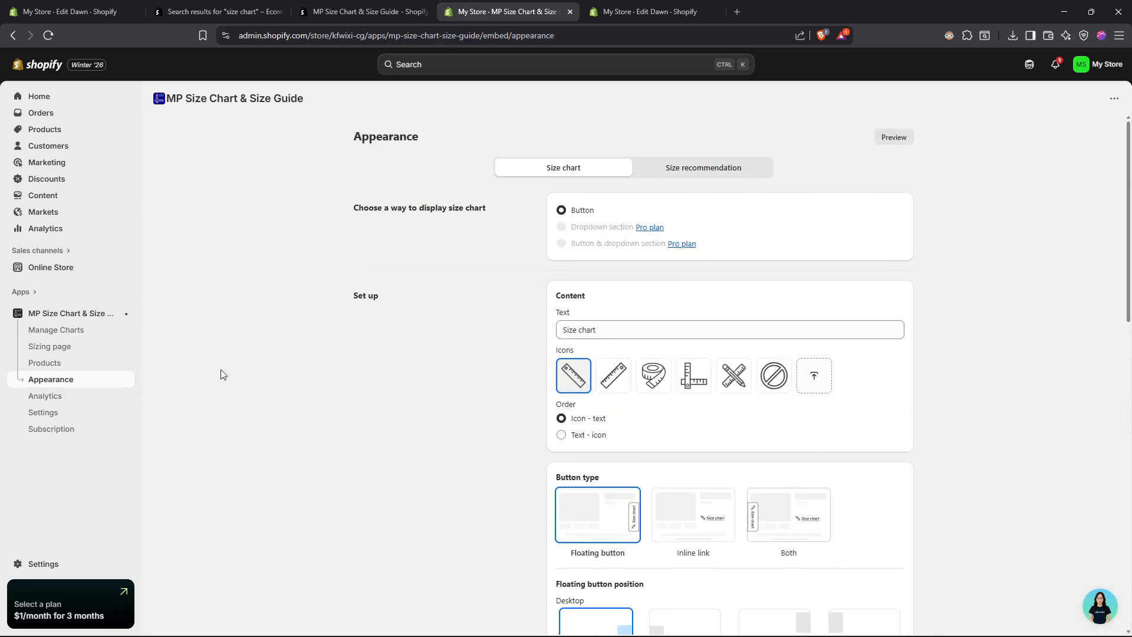
- Create a new size chart from the Men footwear template and check its size table
left_click(59, 333)
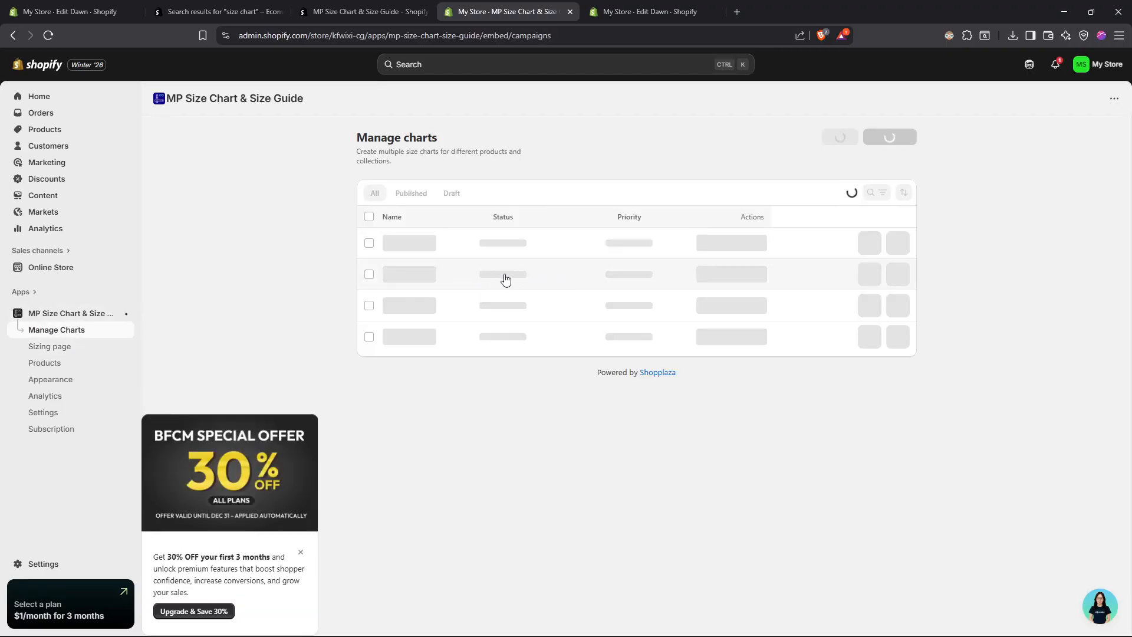
left_click(637, 367)
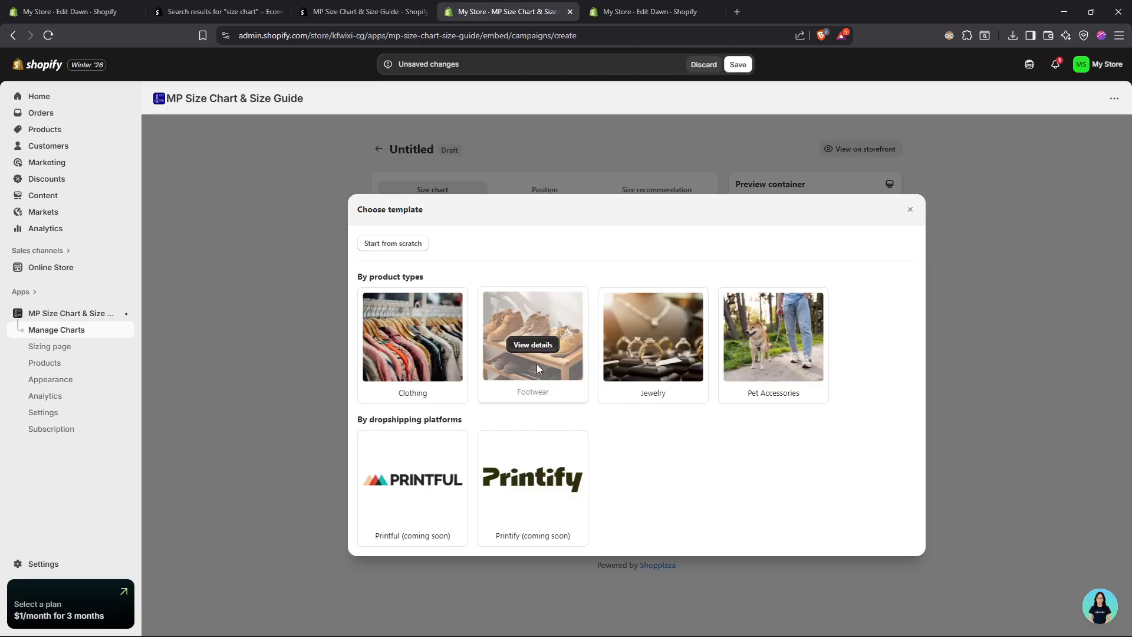
left_click(532, 345)
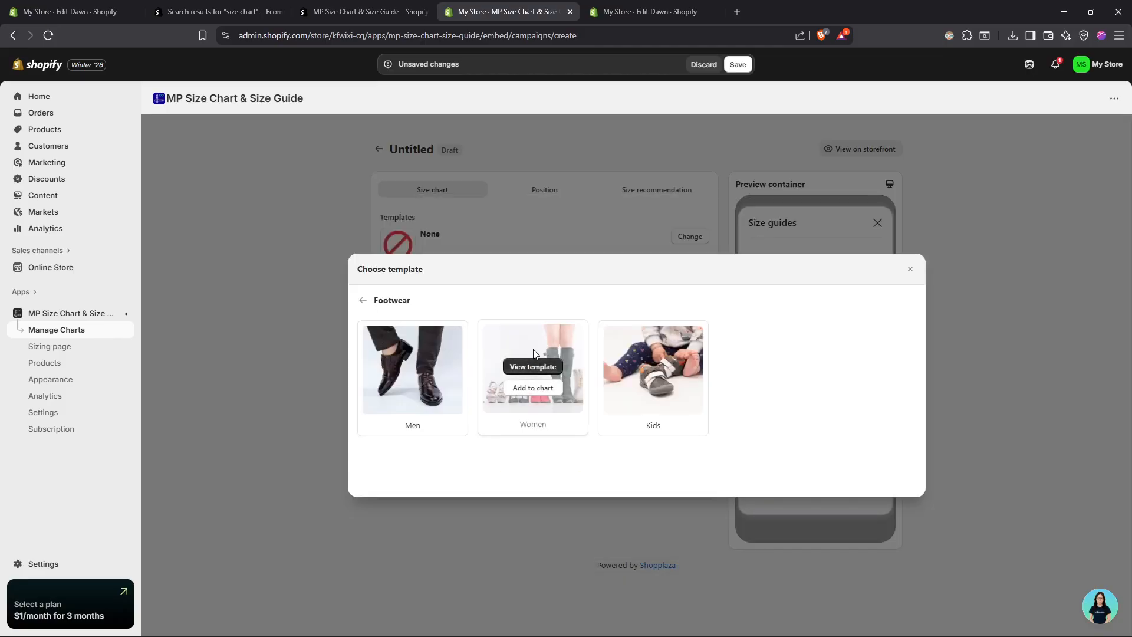
left_click(416, 389)
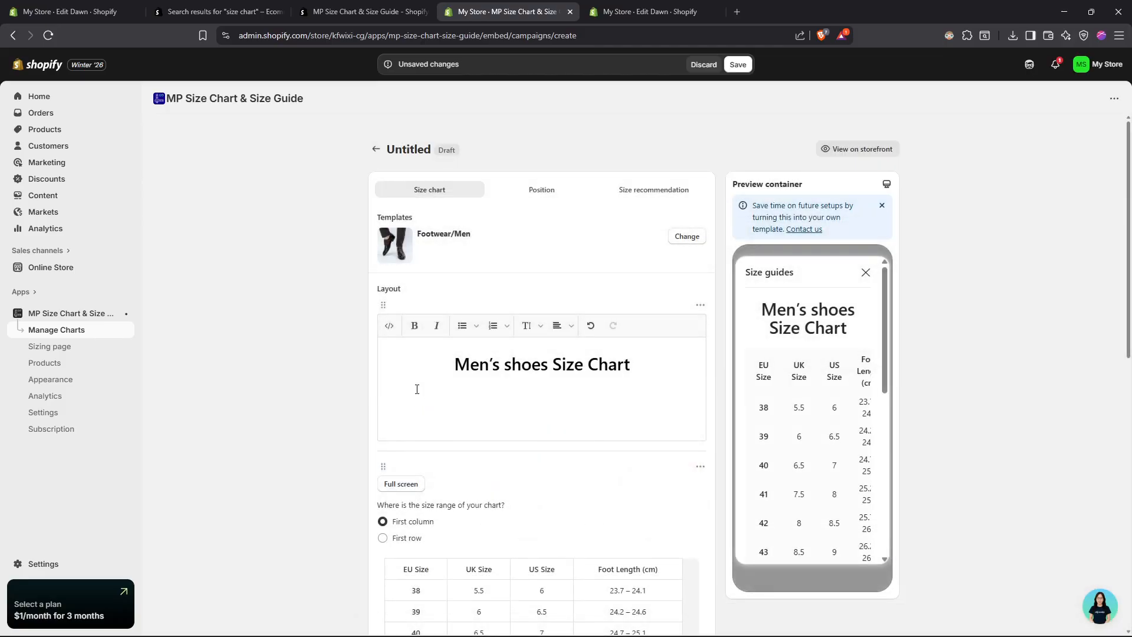
scroll(486, 371, "down", 7)
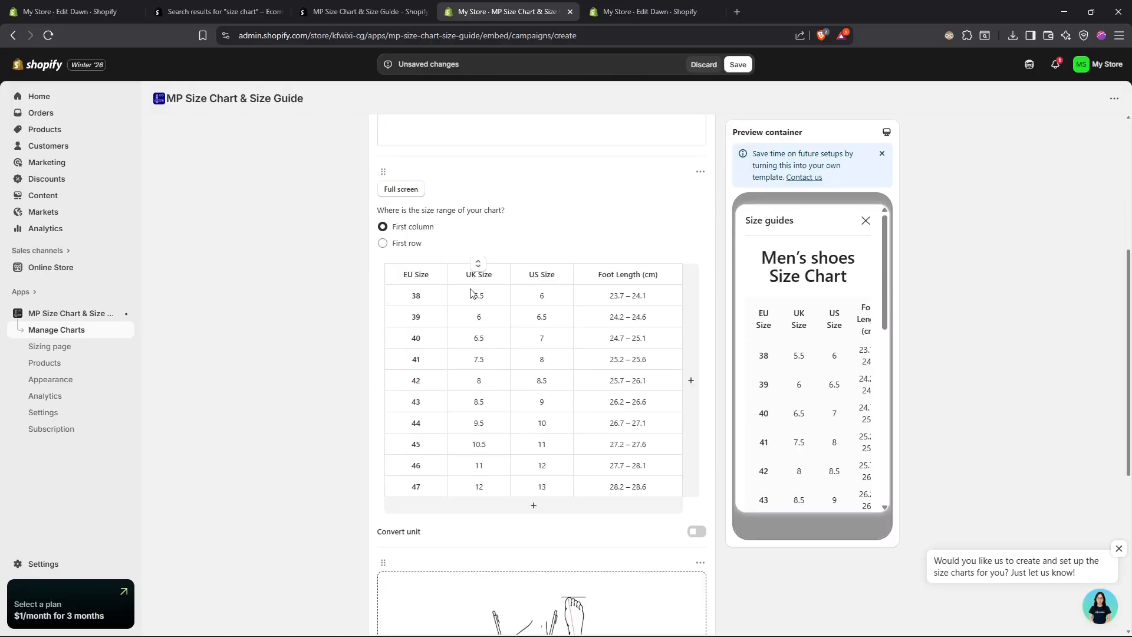
- Examine the men's footwear chart's layout, including its size table, foot measurement image and How to Measure instructions
scroll(469, 302, "down", 4)
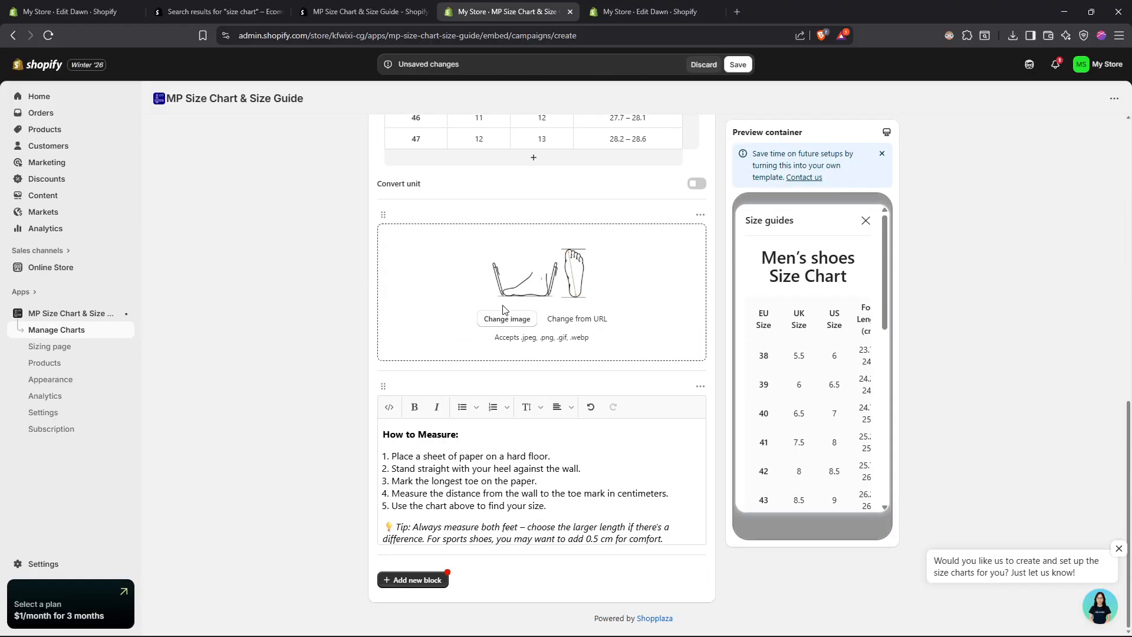
scroll(503, 309, "up", 5)
scroll(486, 361, "down", 4)
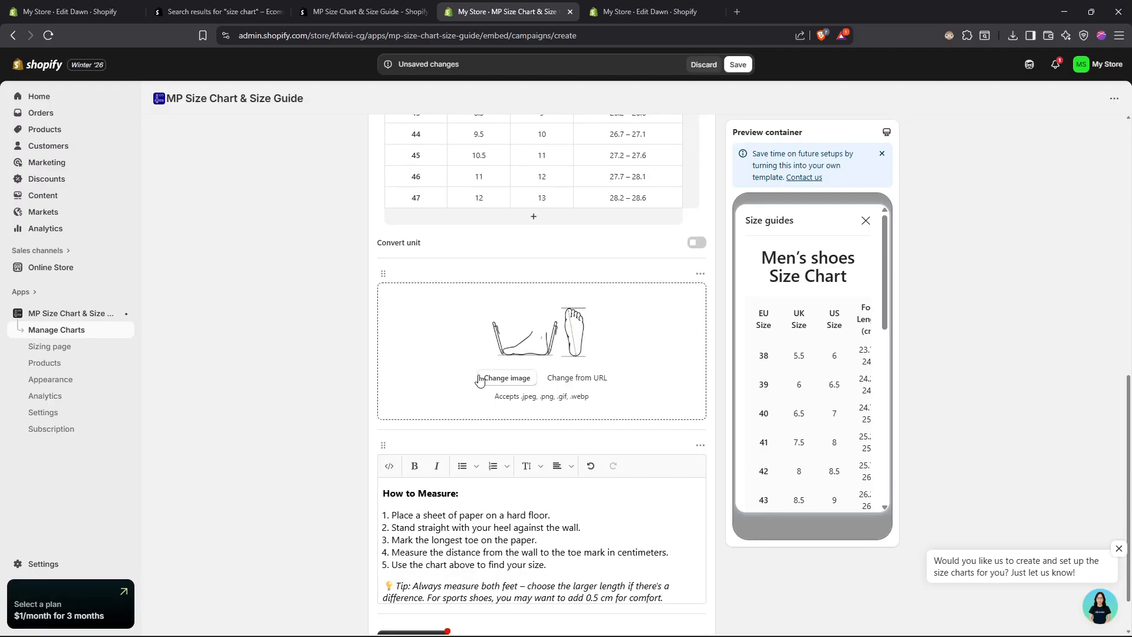
scroll(511, 382, "down", 1)
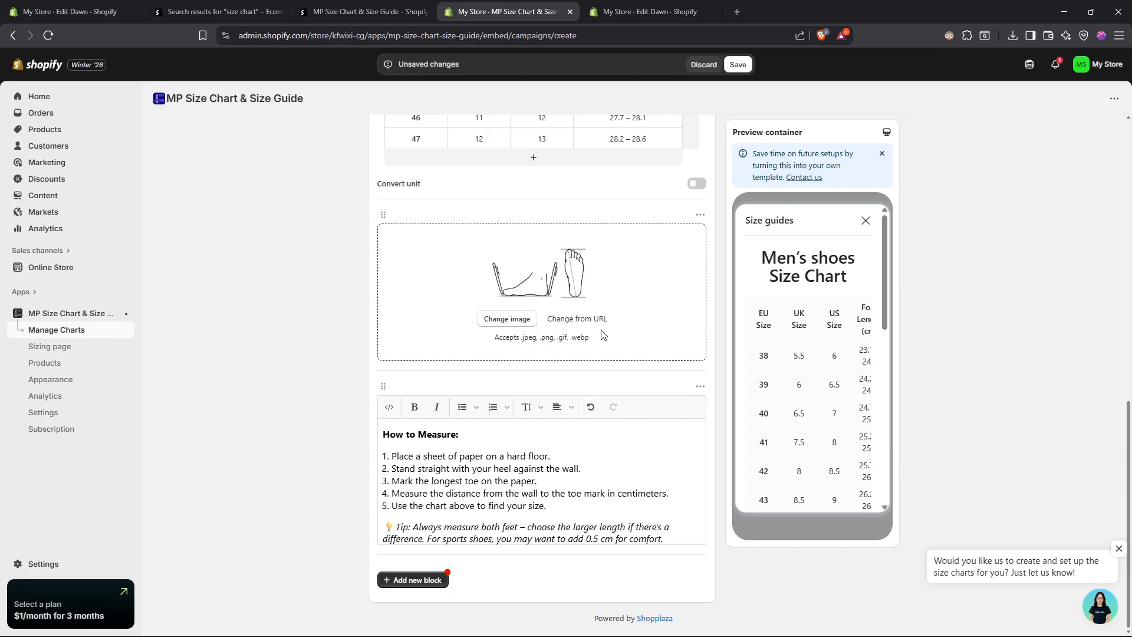
scroll(603, 335, "up", 5)
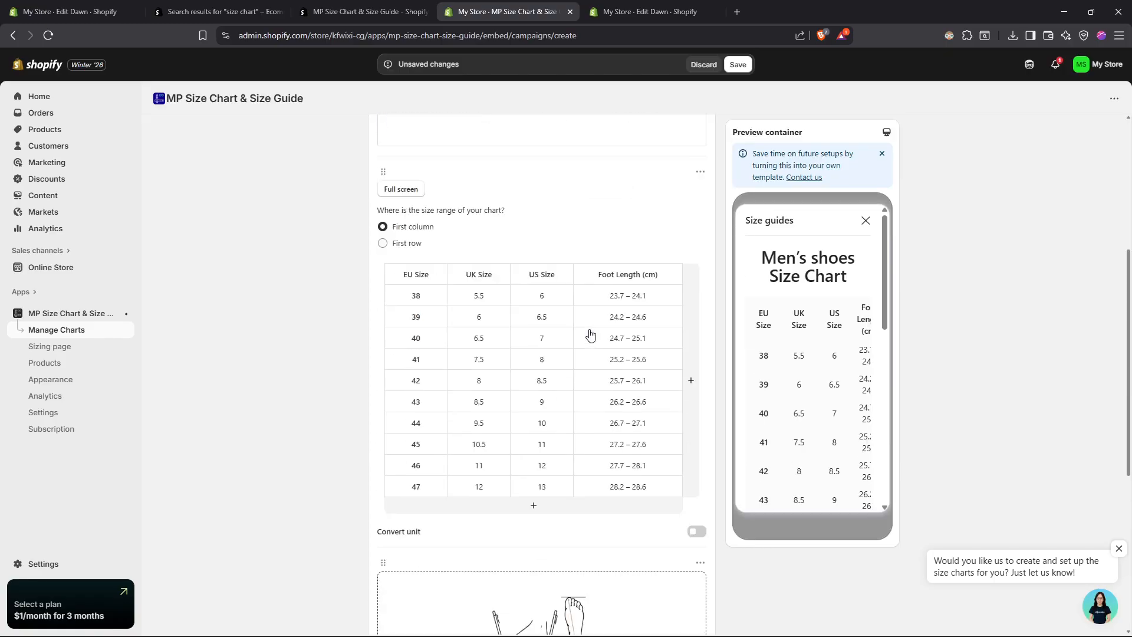
left_click(479, 269)
left_click(479, 278)
left_click(479, 320)
scroll(479, 321, "up", 3)
scroll(479, 321, "up", 3)
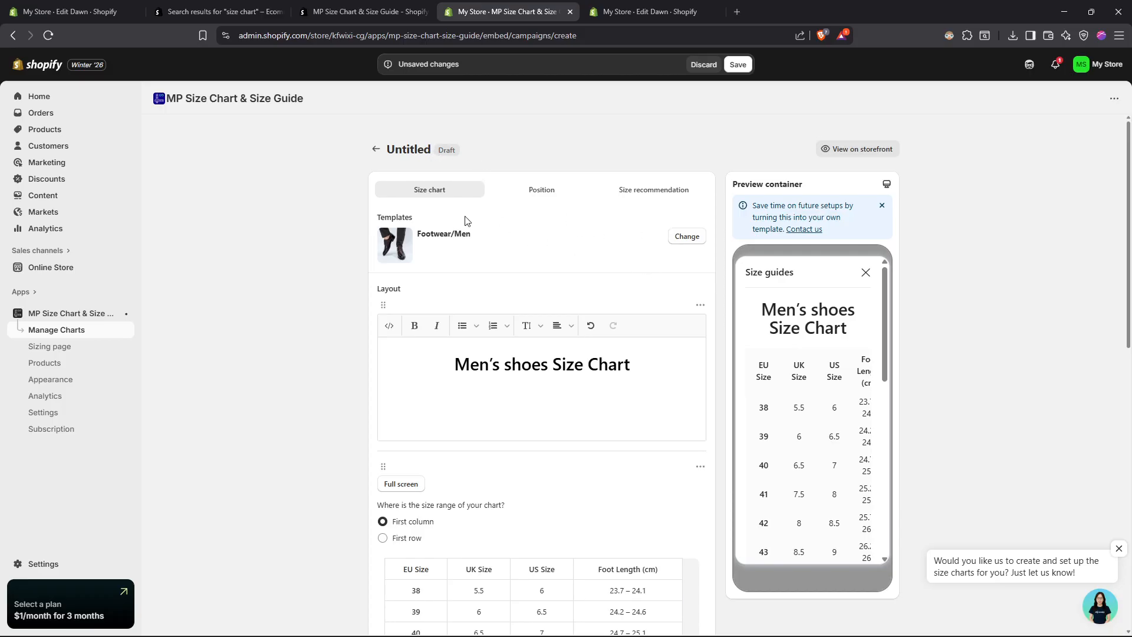
- Preview the draft size chart on the storefront's test product page, read through its popup, and close the preview page
left_click(884, 149)
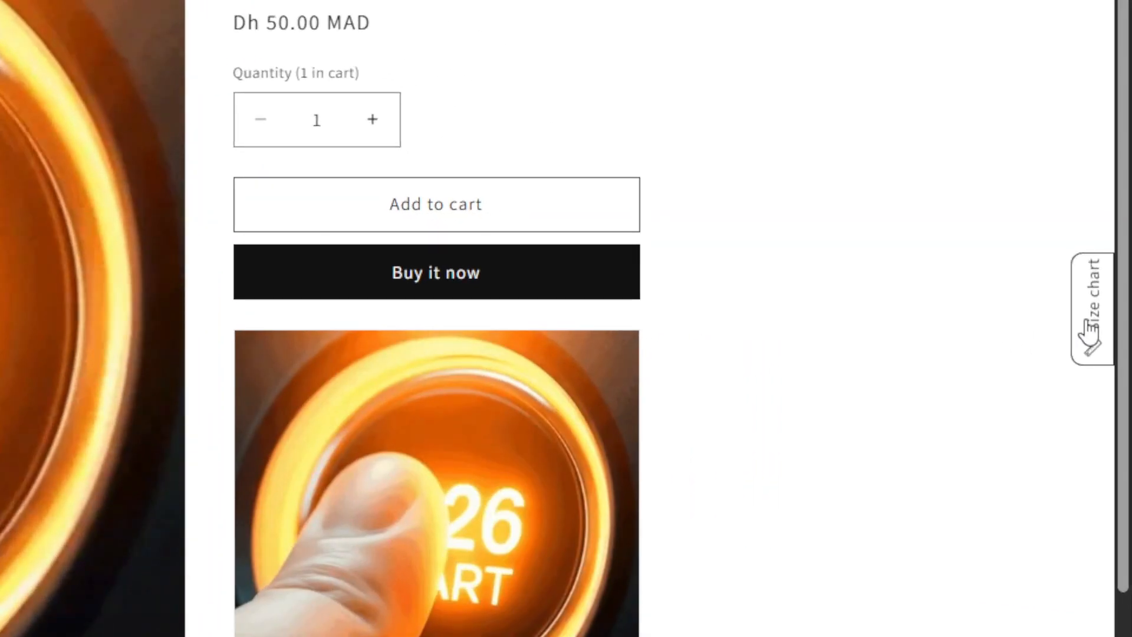
left_click(1110, 352)
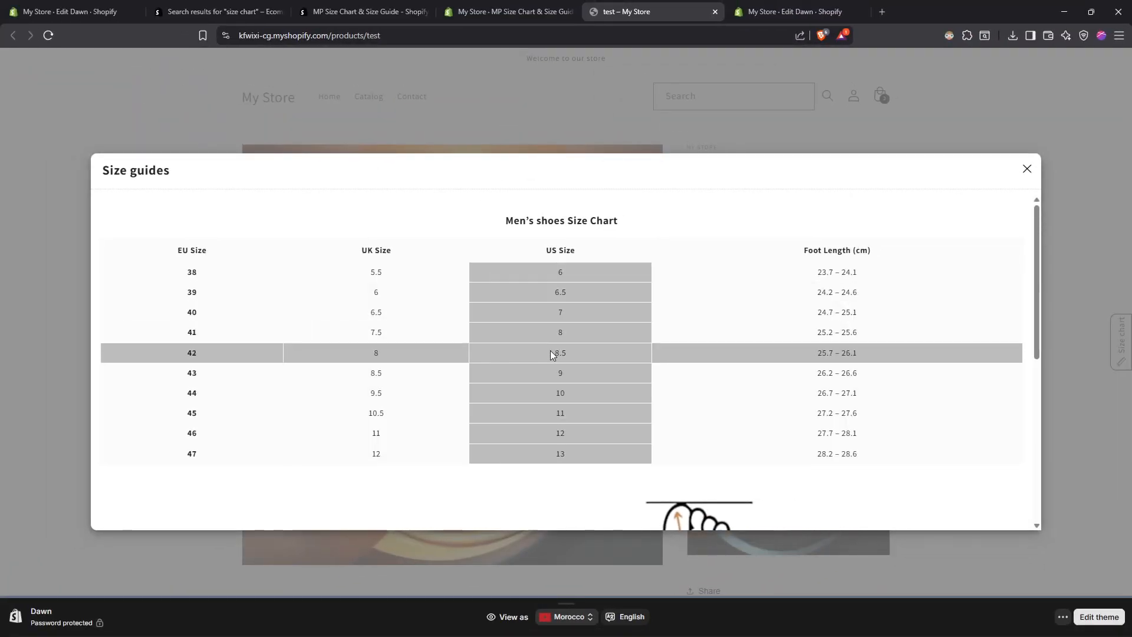
scroll(537, 365, "down", 5)
scroll(502, 366, "up", 4)
scroll(530, 361, "down", 4)
scroll(559, 368, "up", 6)
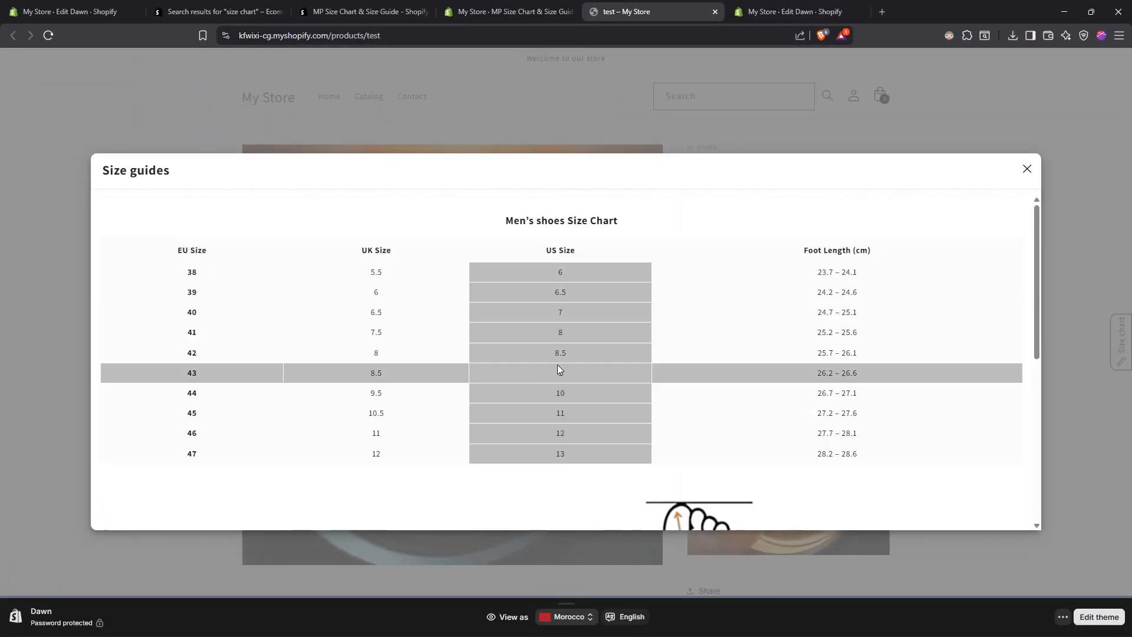
left_click(1049, 190)
scroll(847, 273, "down", 3)
scroll(842, 271, "up", 3)
key("ctrl+w")
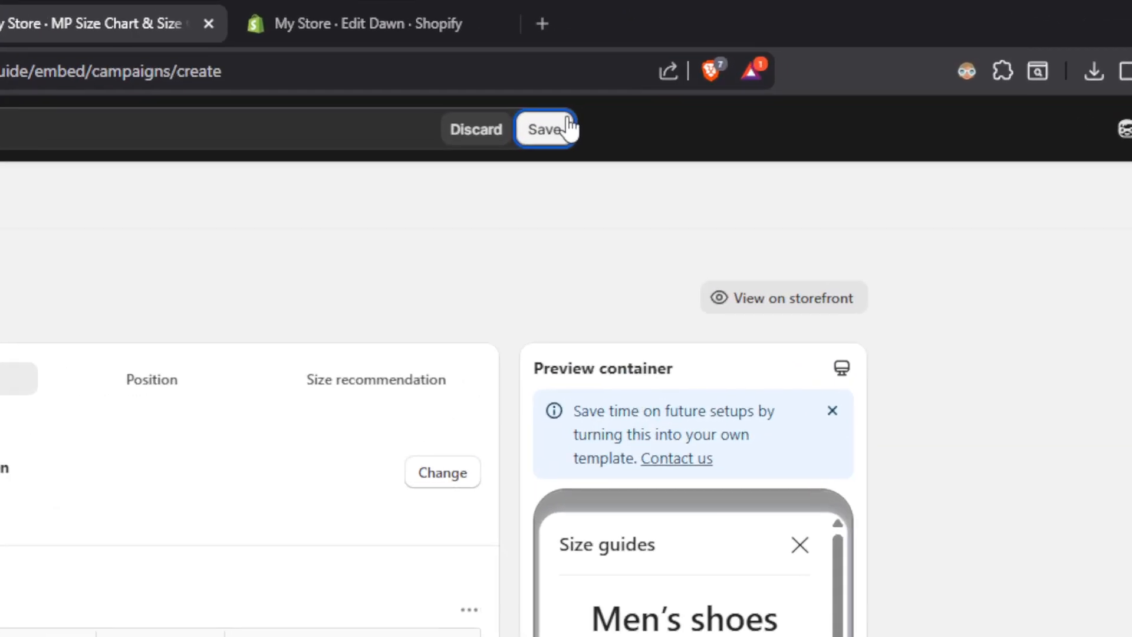
- Dismiss the publish prompt and examine which block types can be added to the size chart's layout
left_click(566, 127)
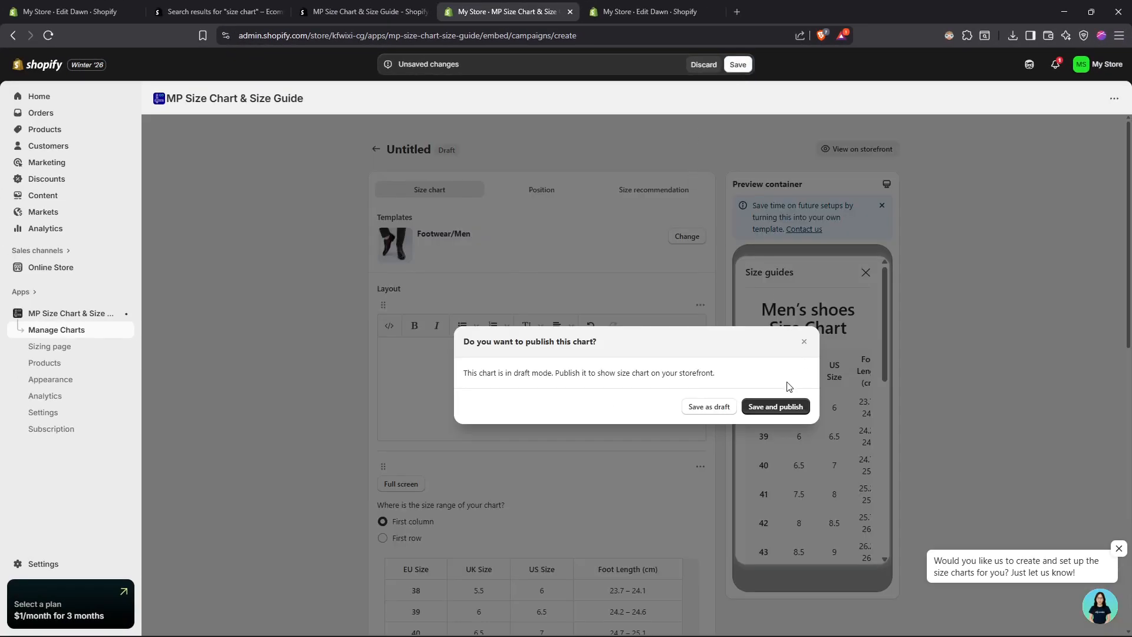
left_click(803, 343)
scroll(619, 279, "down", 10)
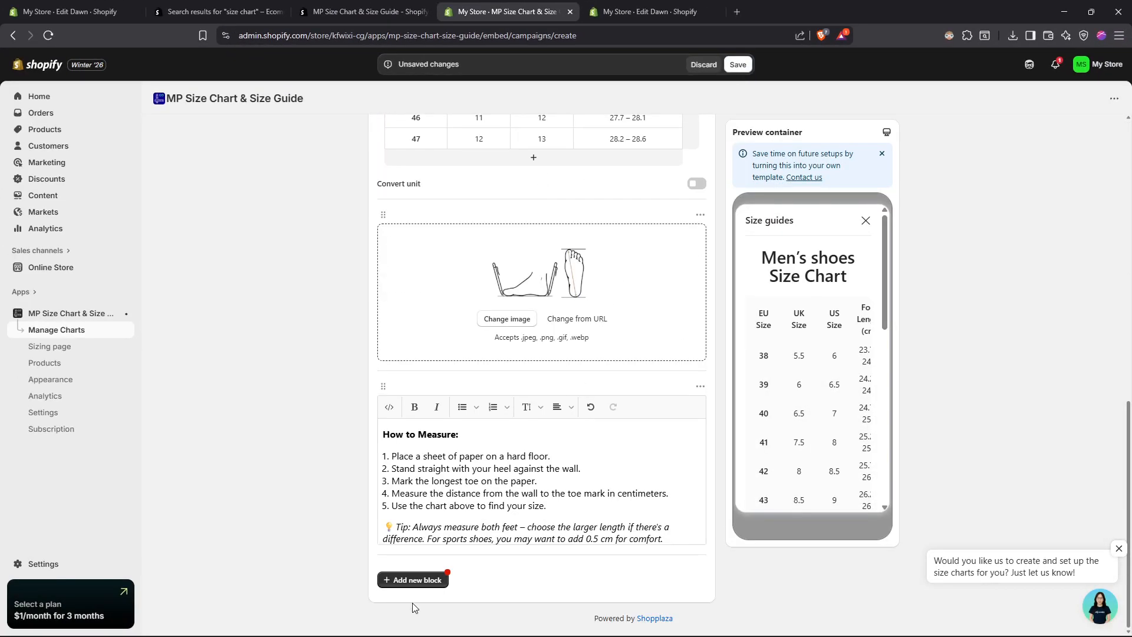
left_click(413, 580)
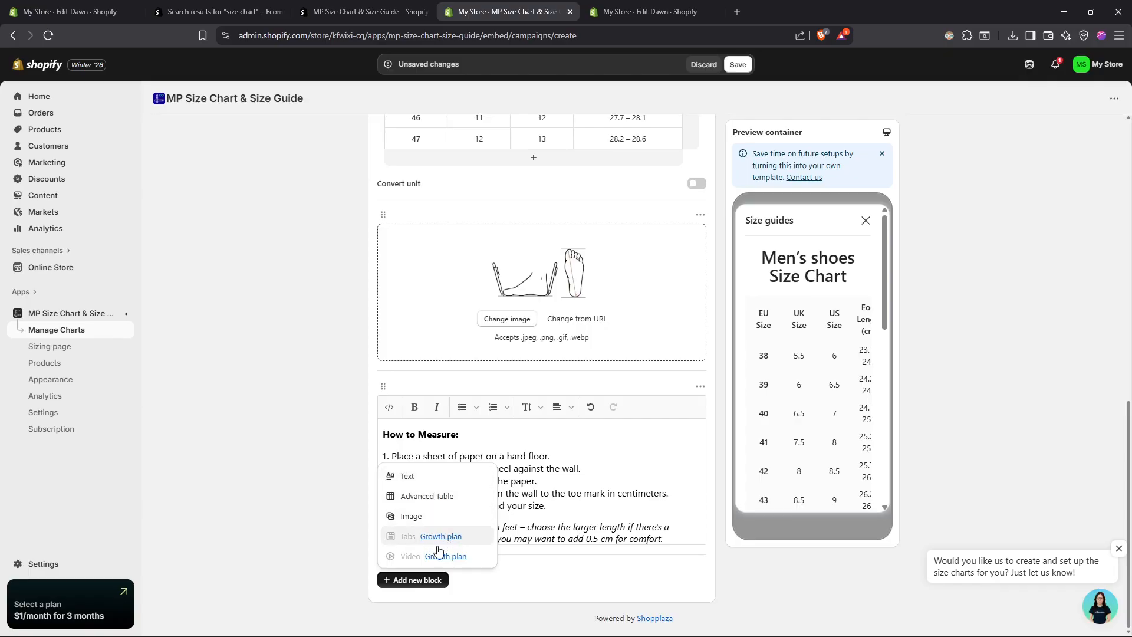
left_click(278, 396)
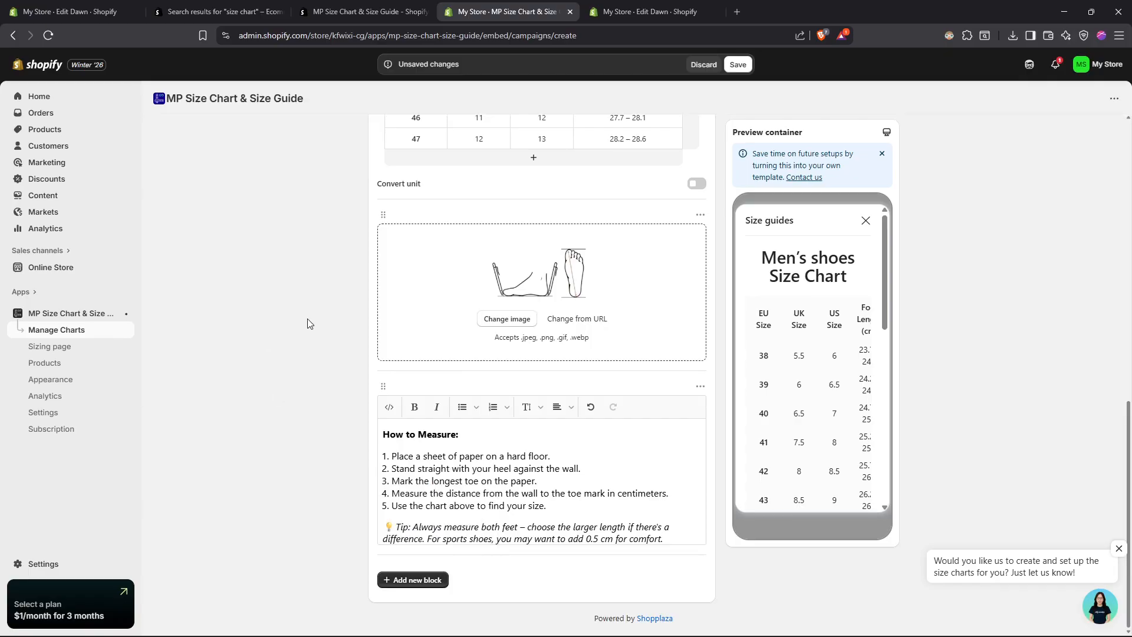
scroll(347, 255, "up", 10)
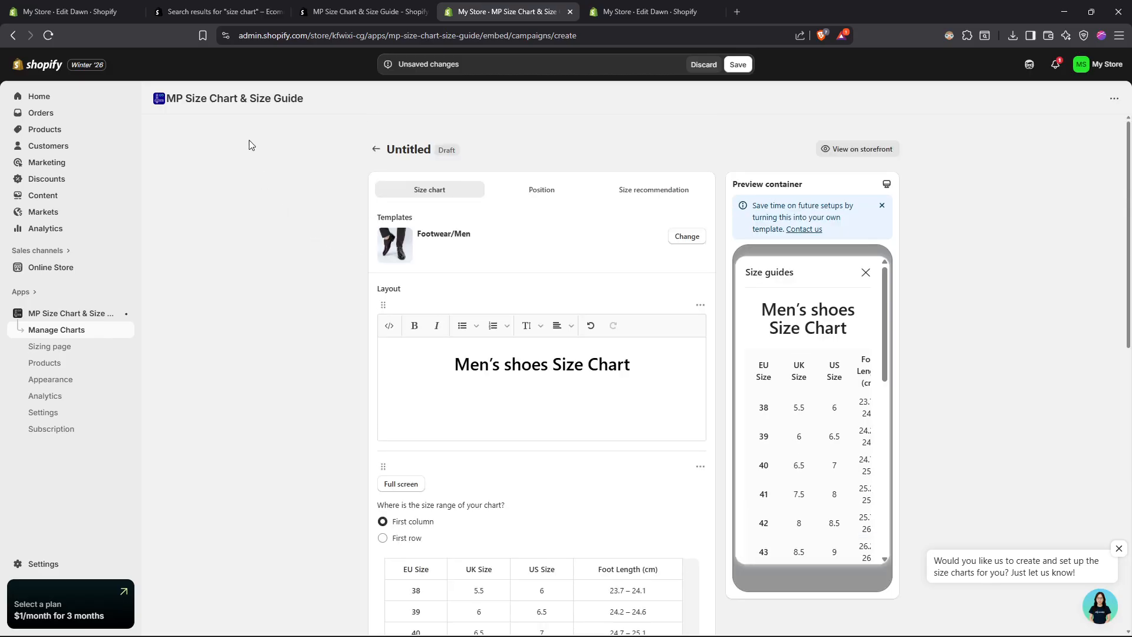
scroll(437, 221, "down", 10)
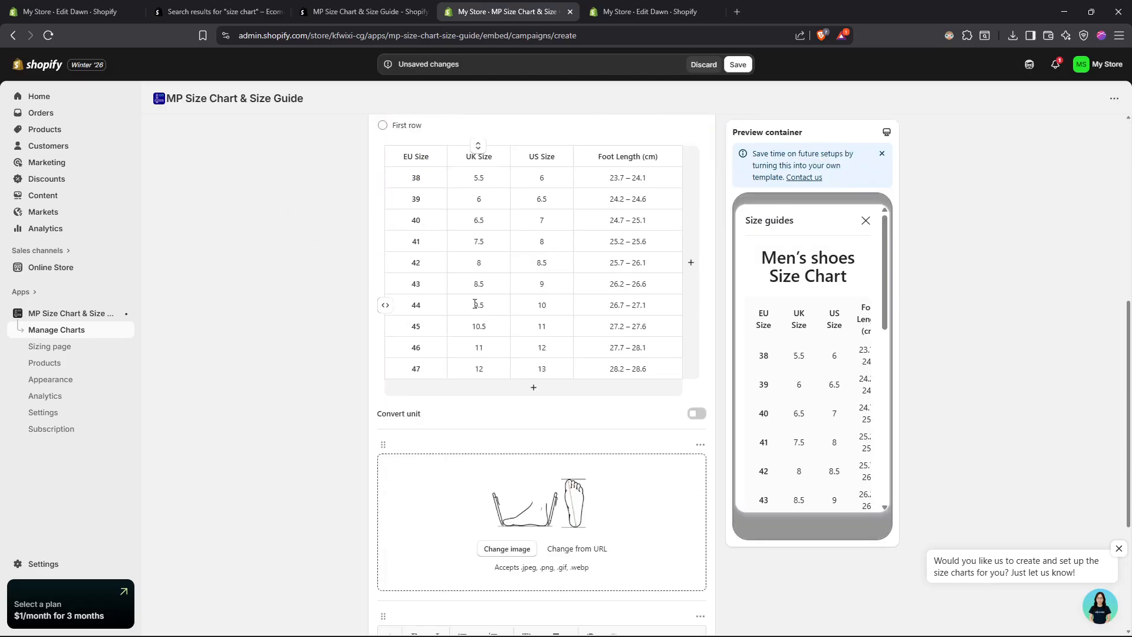
left_click(432, 582)
left_click(304, 393)
scroll(539, 263, "up", 10)
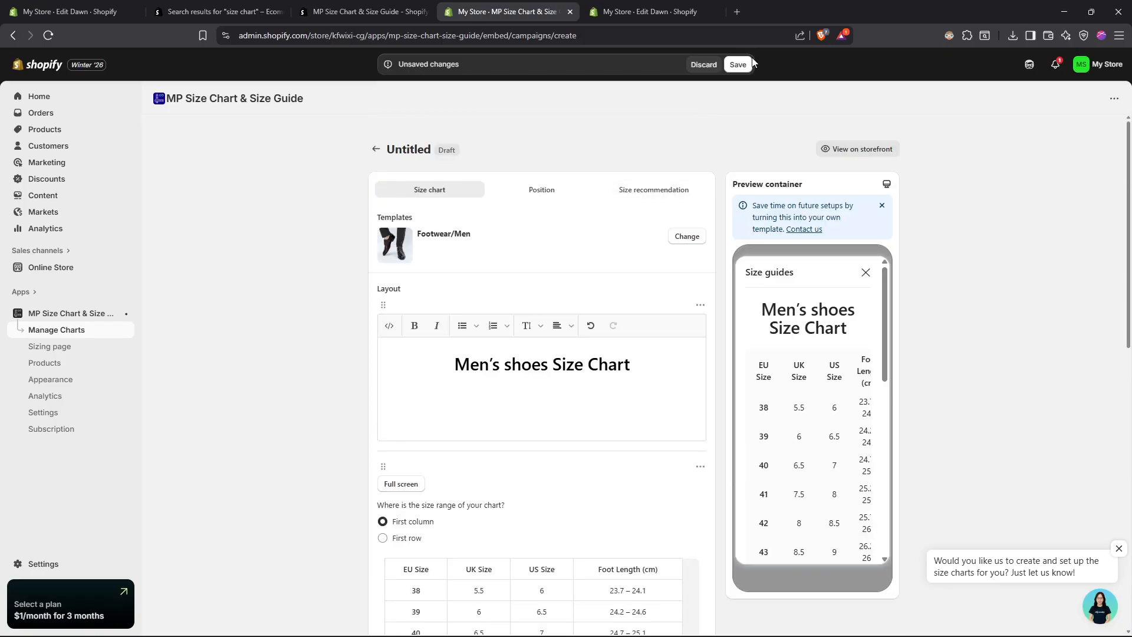
- Save and publish the men's footwear size chart
left_click(737, 65)
left_click(765, 413)
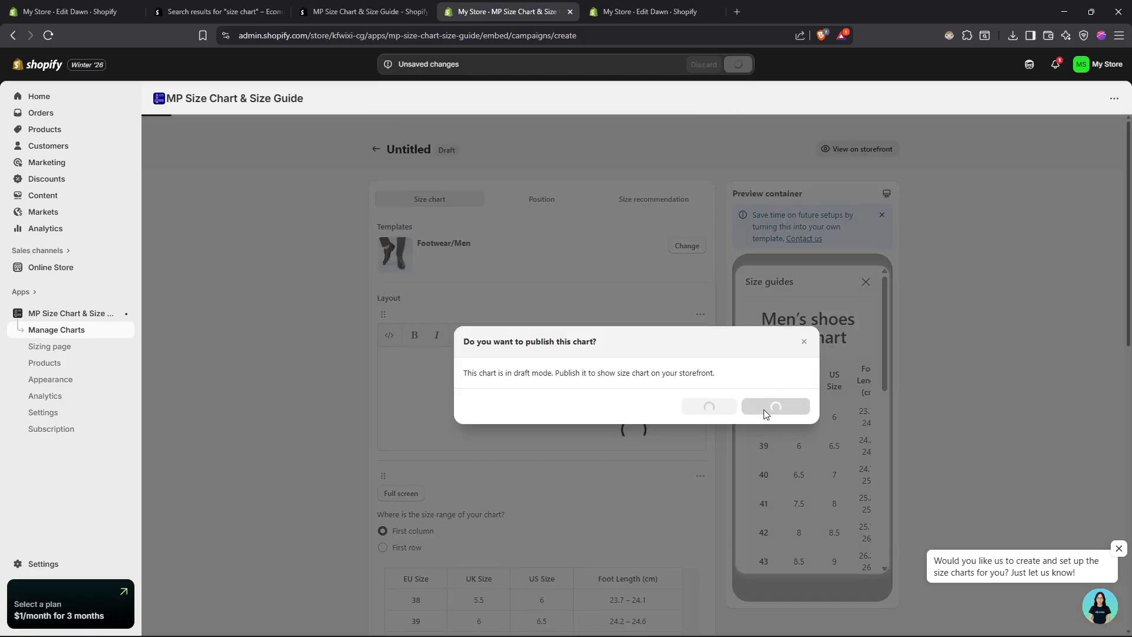
scroll(693, 348, "down", 5)
scroll(655, 357, "up", 3)
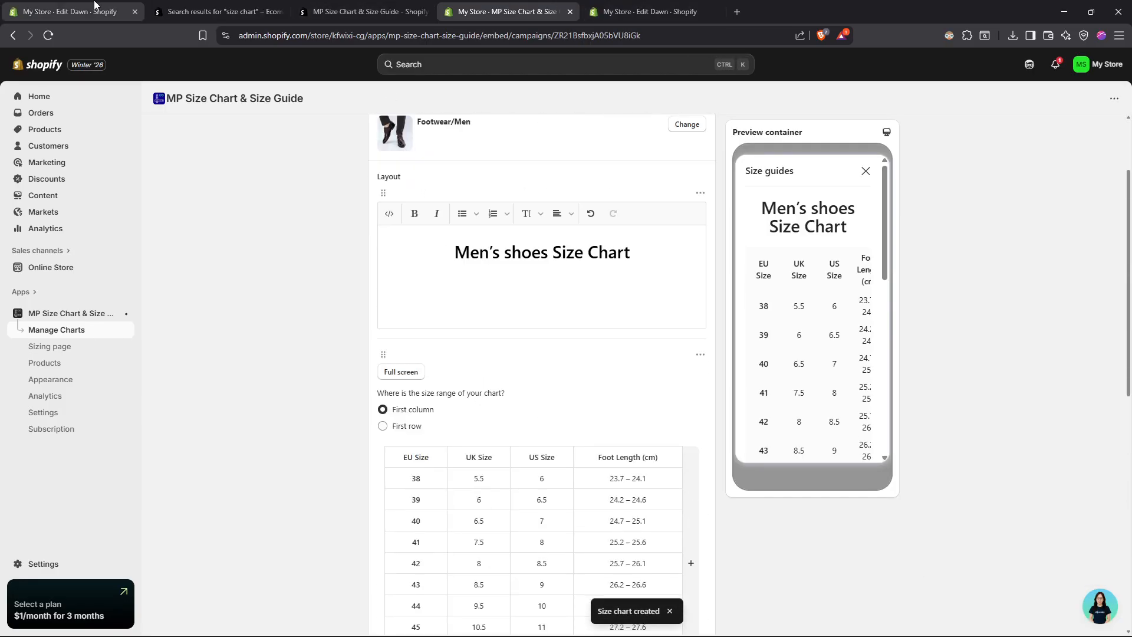
- View the live online store, open the test product's page, and check the published size chart popup
left_click(69, 11)
left_click(210, 310)
left_click(126, 267)
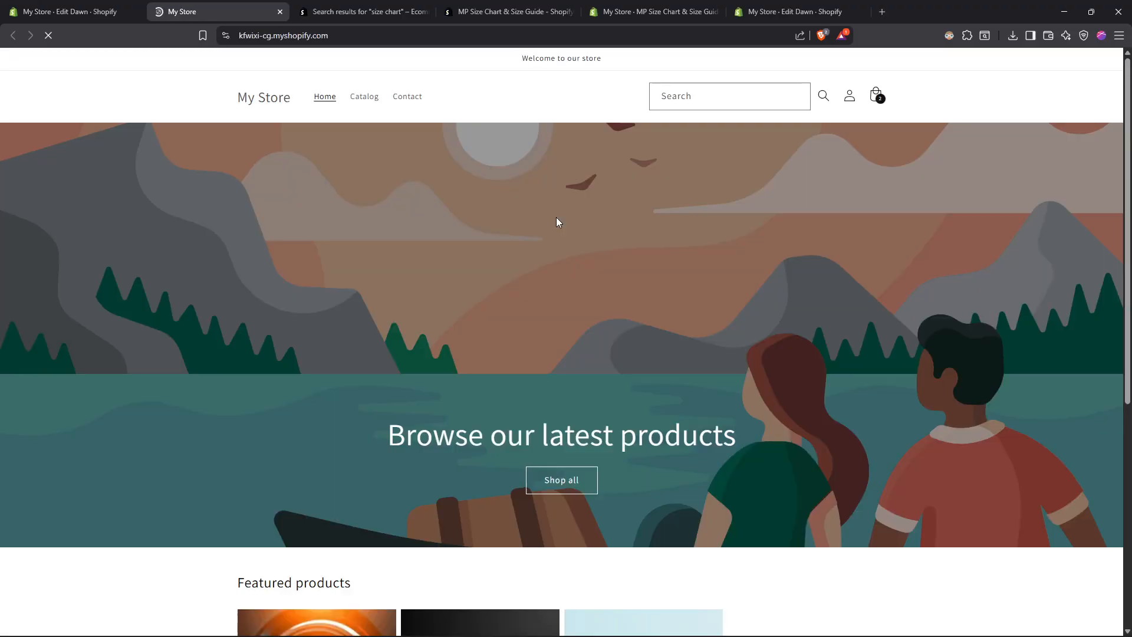
scroll(559, 222, "down", 5)
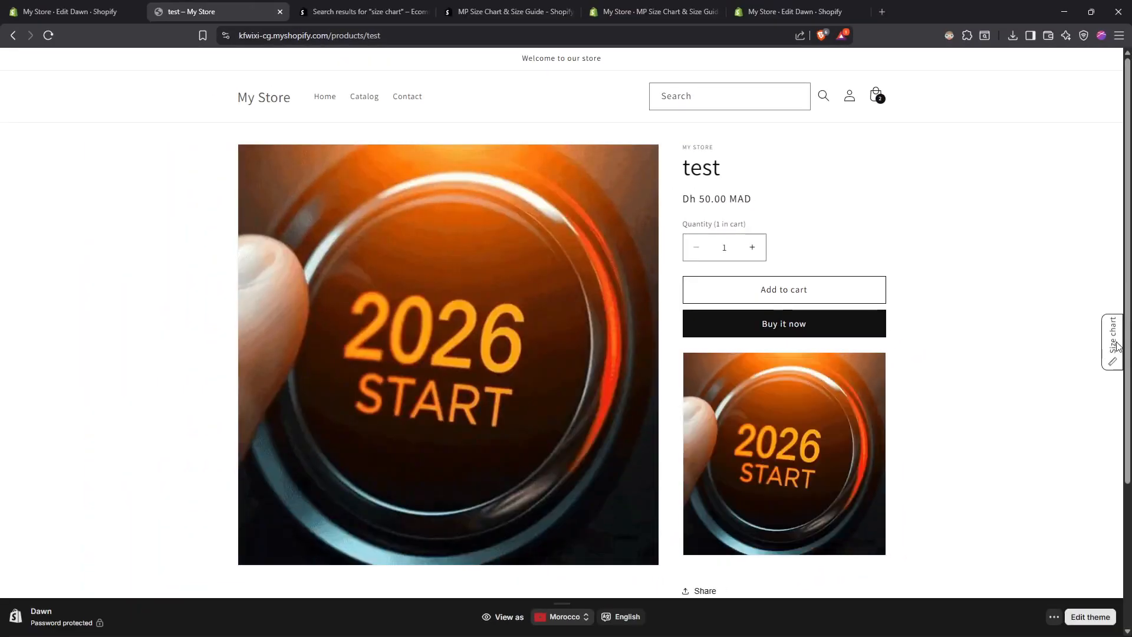
left_click(1117, 346)
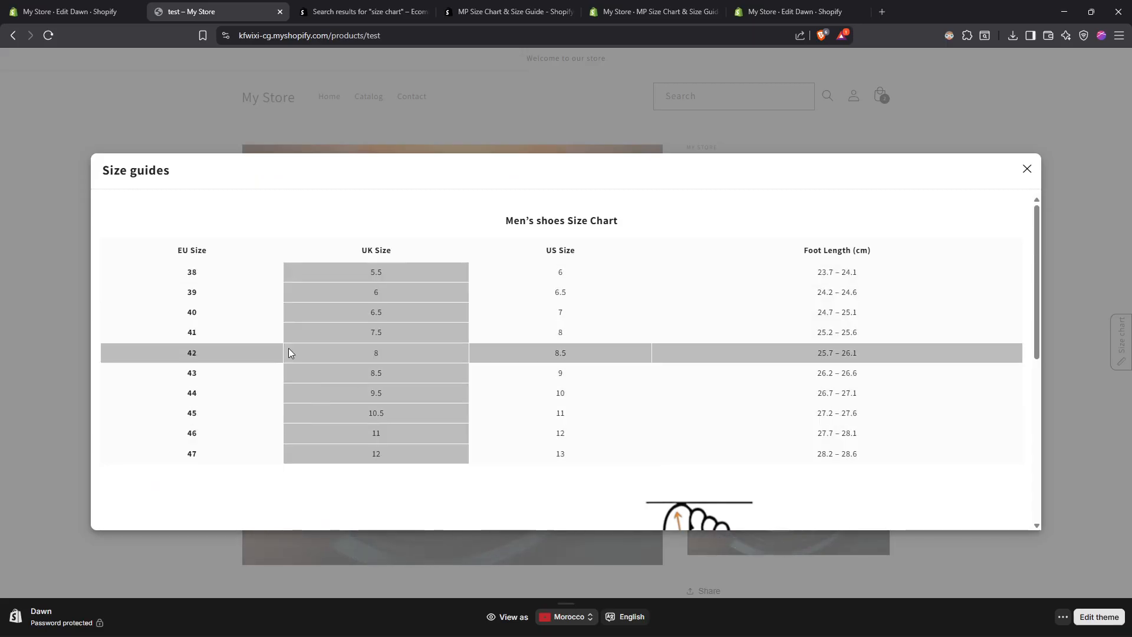
left_click(1028, 172)
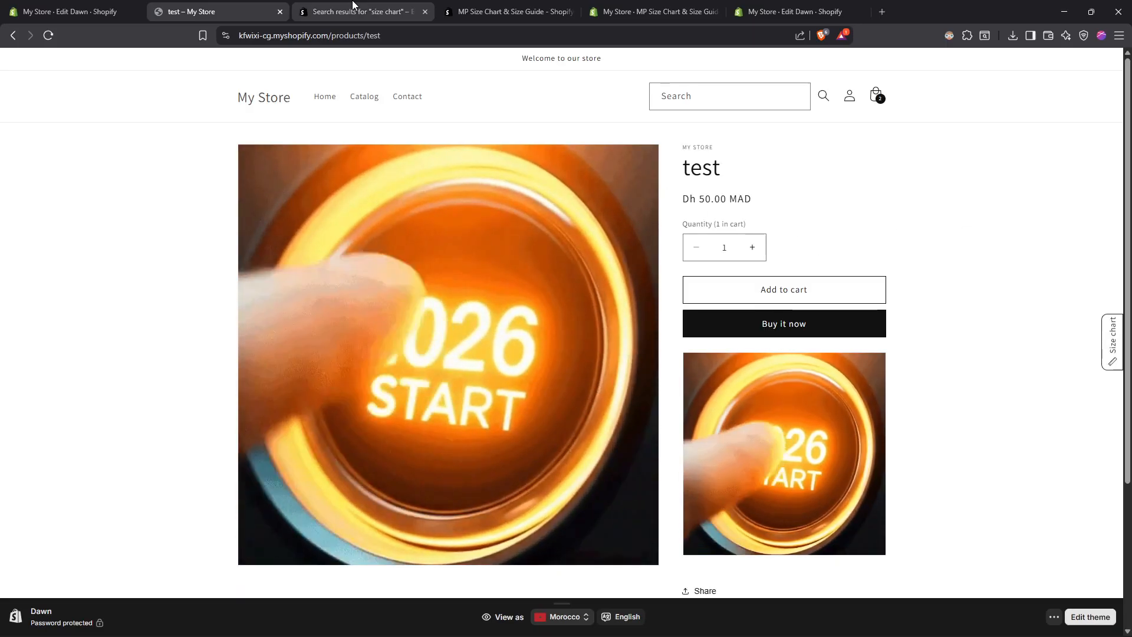